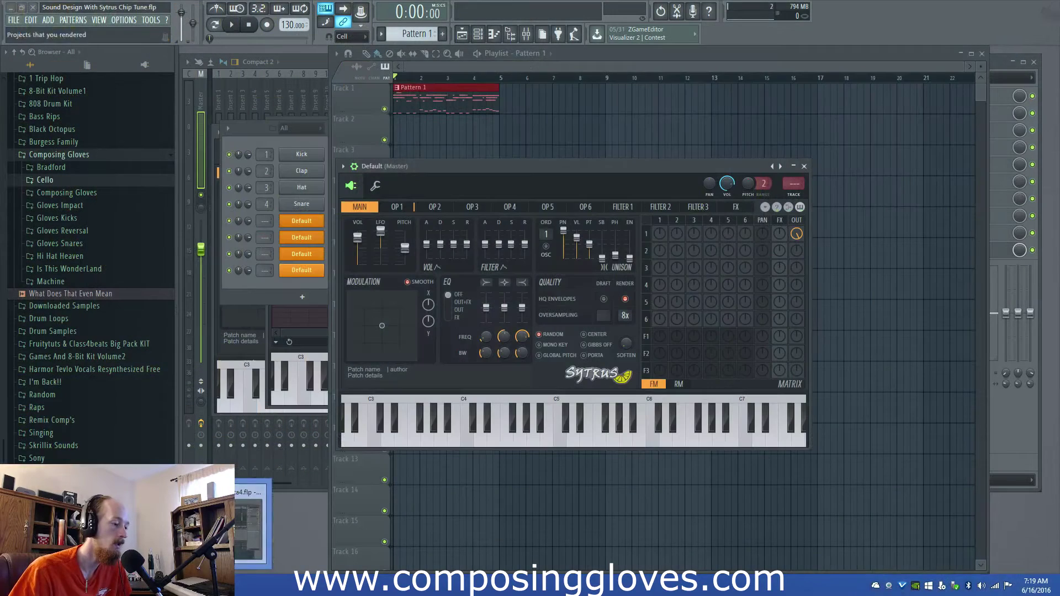
Step: Bring the channel rack forward and look over its four Default Sytrus channels
left_click(463, 68)
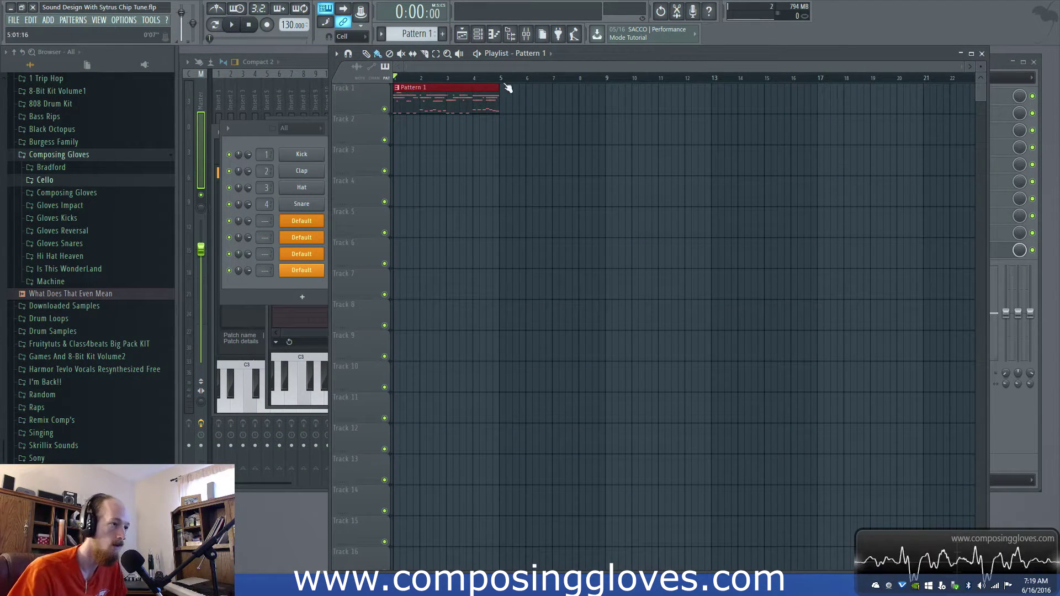
left_click(258, 140)
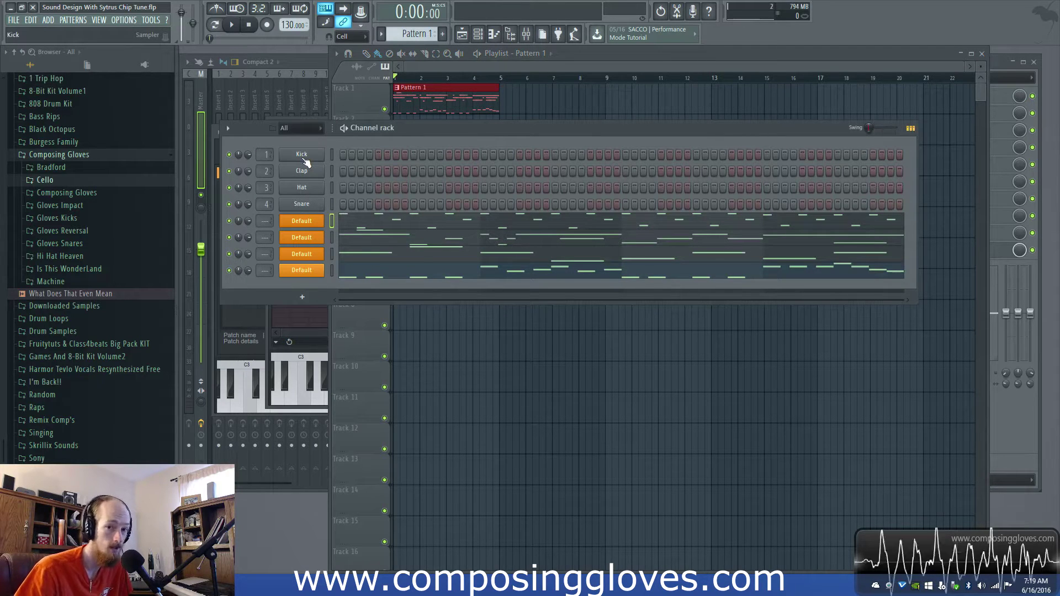
left_click(317, 225)
left_click(307, 241)
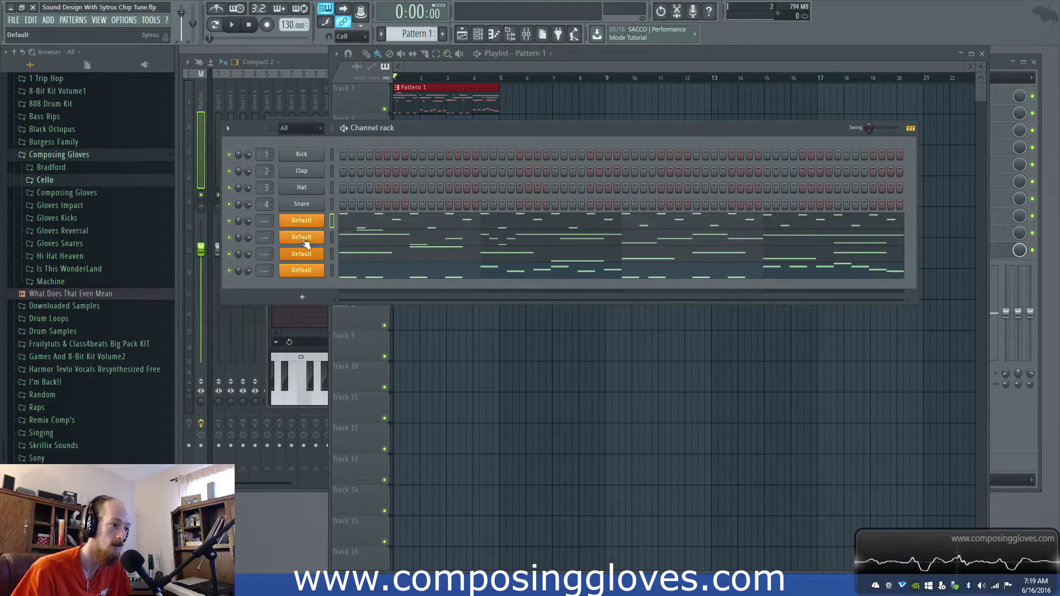
left_click(304, 252)
Step: Play Pattern 1 in the playlist to hear the whole tune, and stop playback
left_click(464, 65)
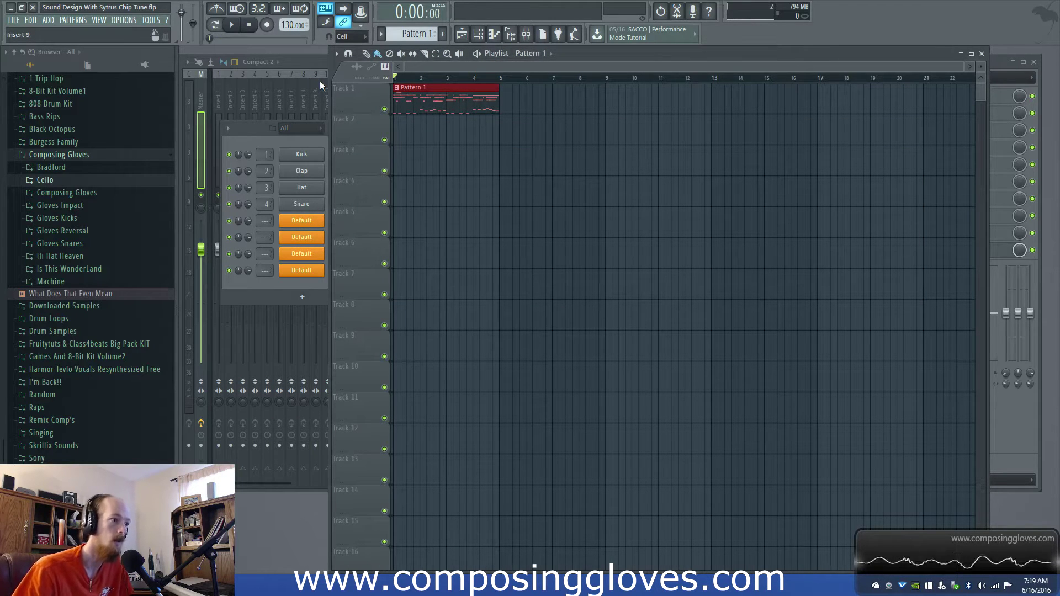
key("space")
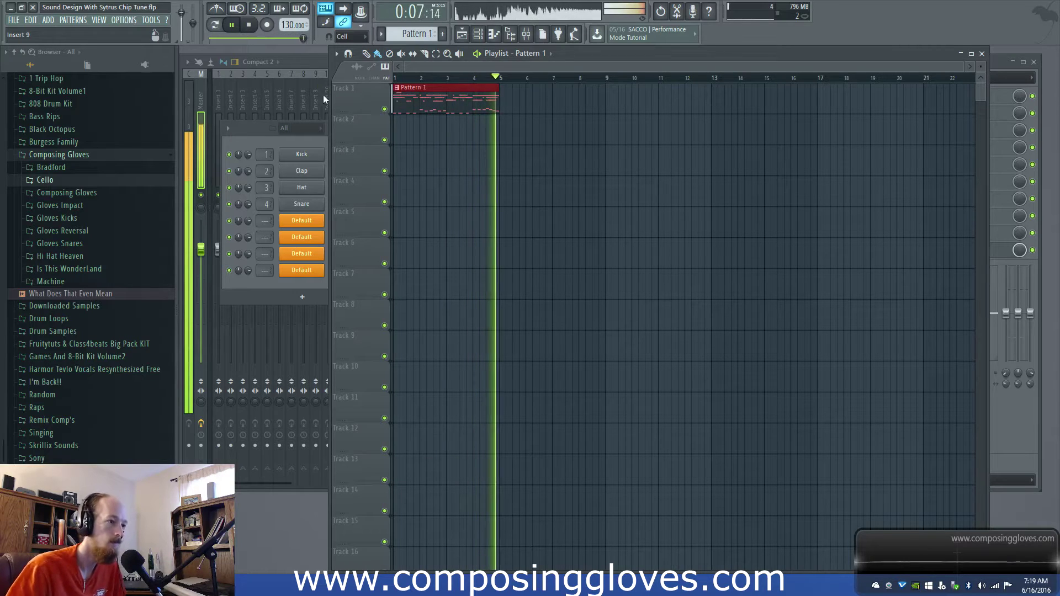
key("space")
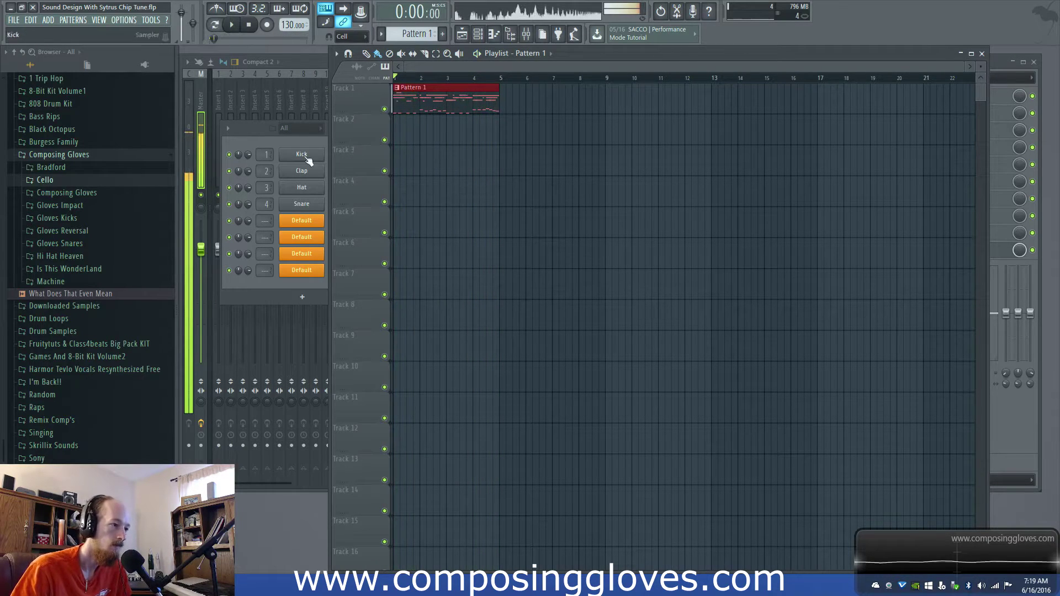
Step: Mute the last three Default channels and play the first one alone in pattern mode
left_click(257, 145)
left_click(229, 237)
left_click(230, 254)
left_click(229, 271)
left_click(215, 25)
left_click(235, 30)
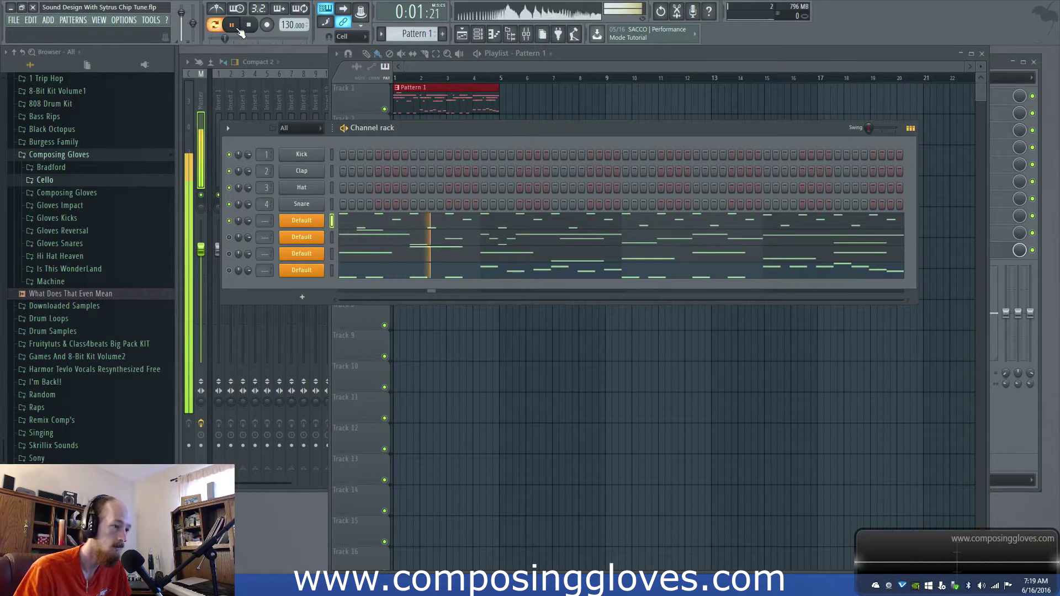
Step: Unmute the second, third and fourth Default channels one by one during playback, and stop the pattern
left_click(229, 238)
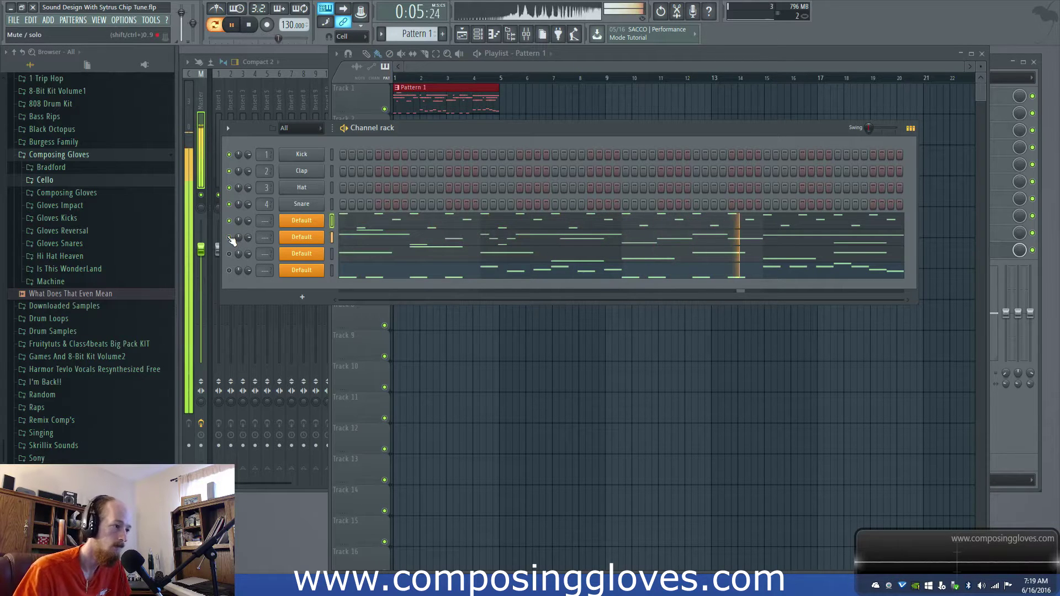
left_click(231, 257)
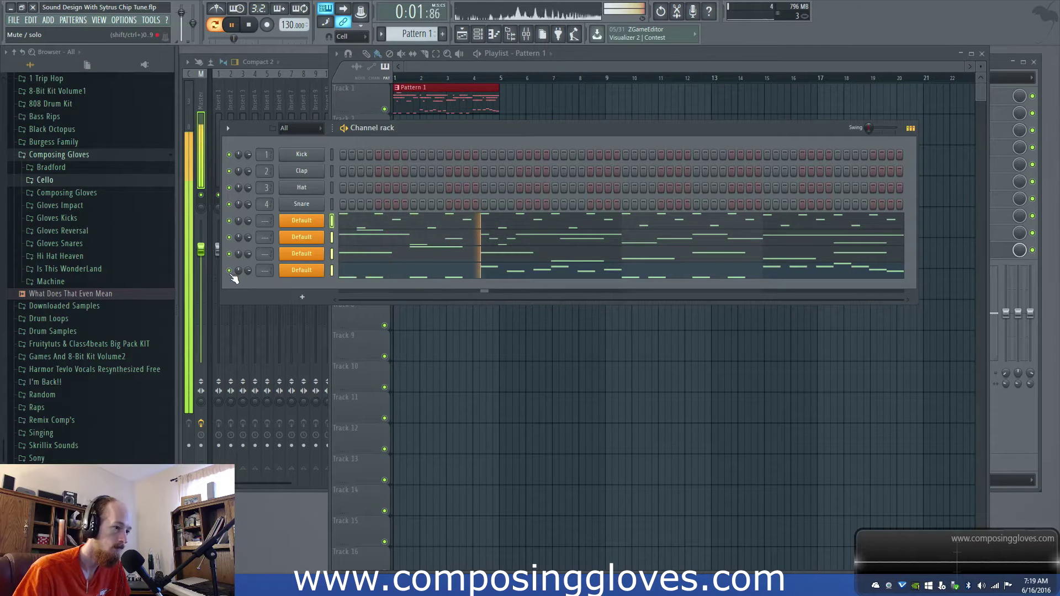
key("space")
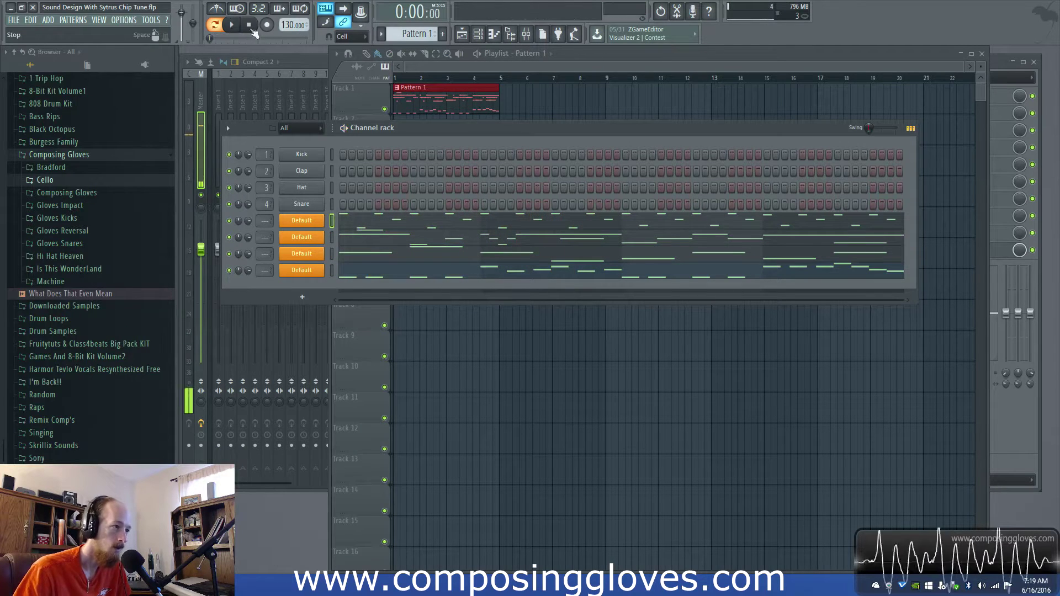
Step: View the third Default channel's notes in the piano roll and return to the channel rack
left_click(503, 69)
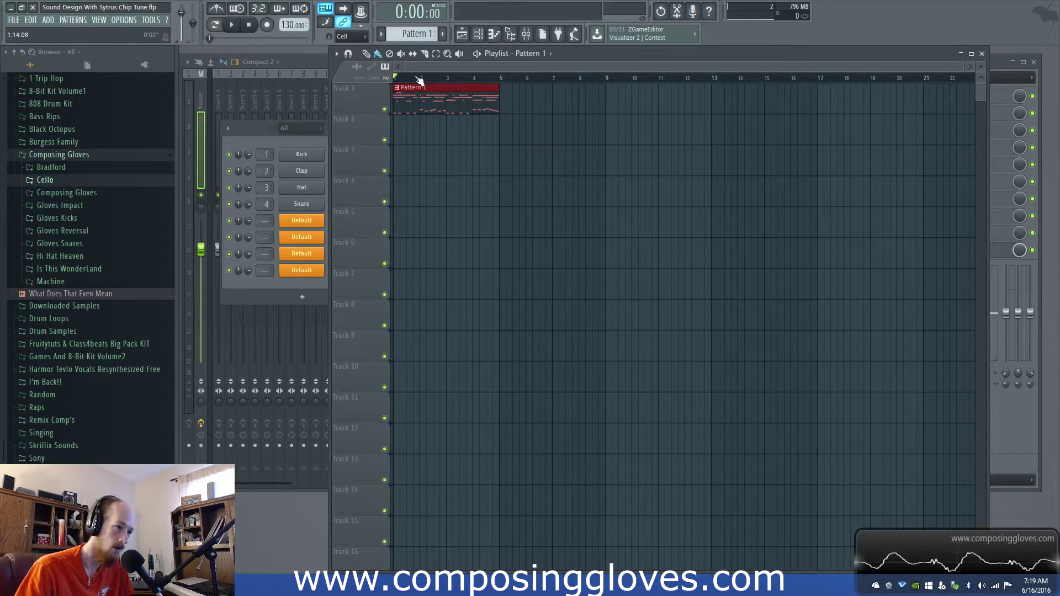
left_click(266, 138)
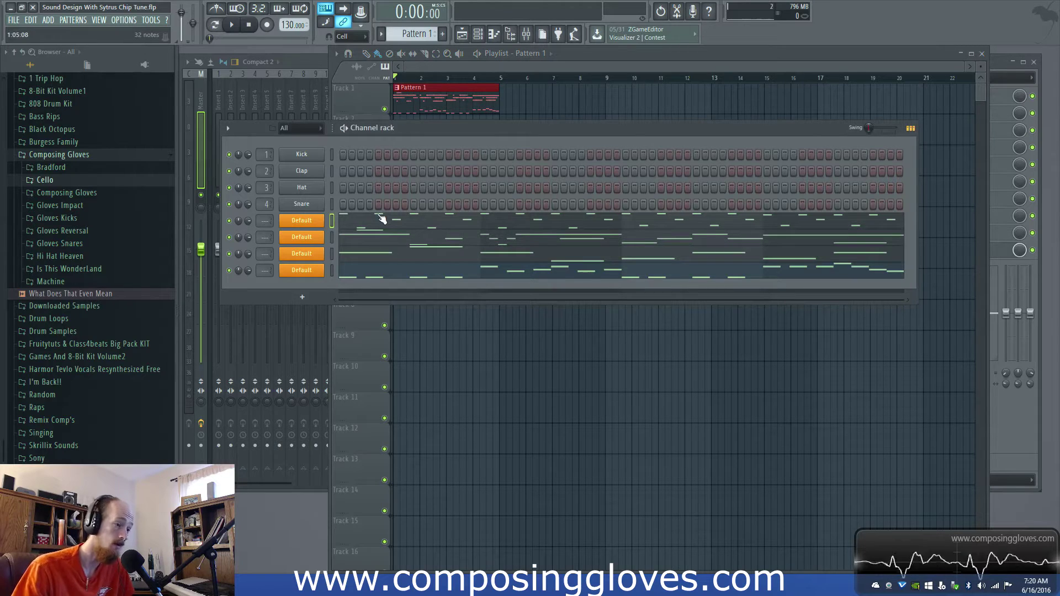
left_click(380, 260)
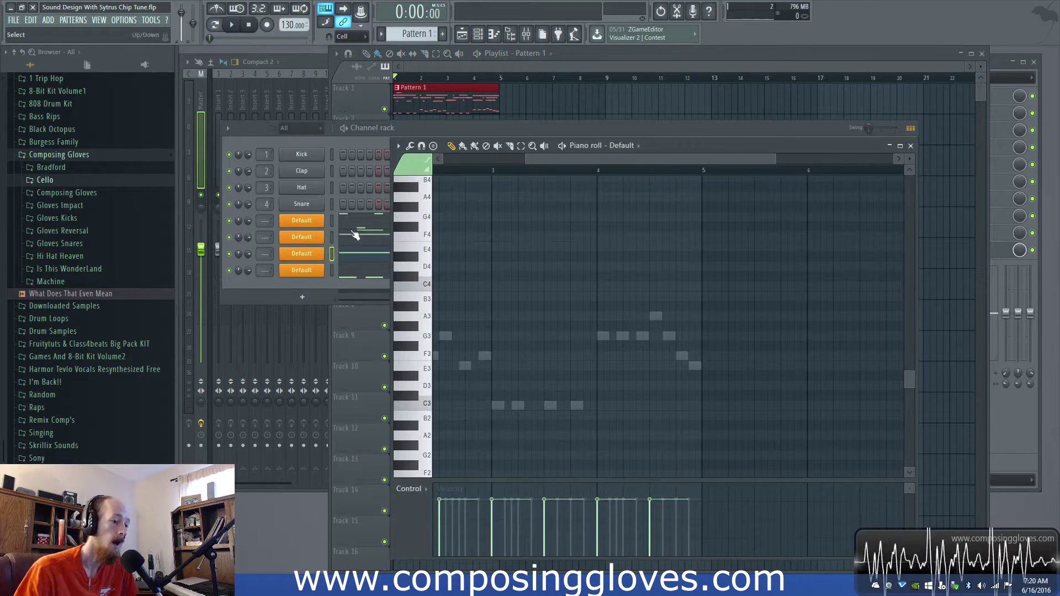
left_click(671, 129)
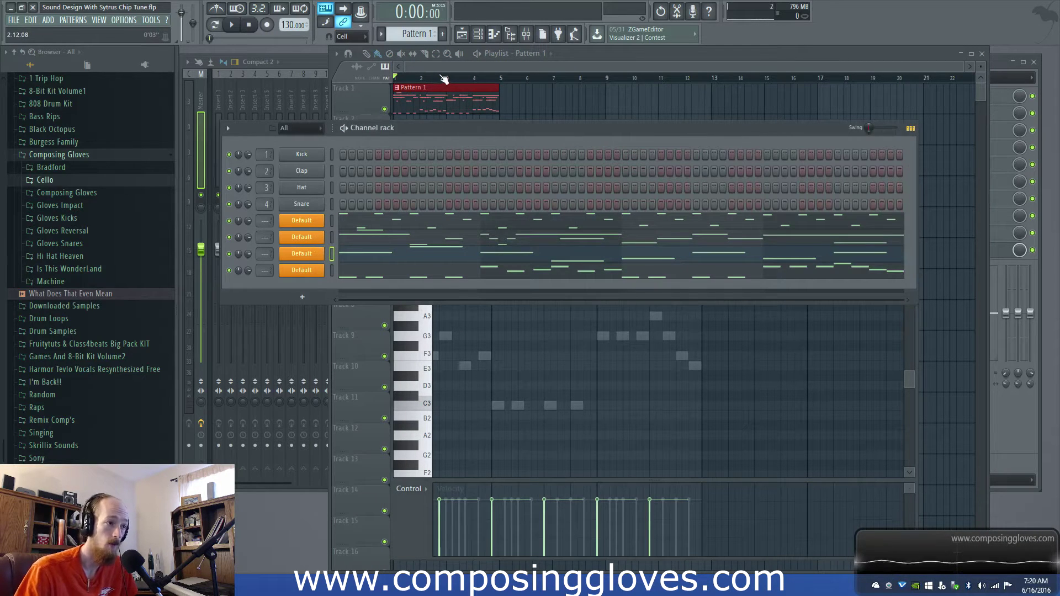
Step: Examine the first Default channel's notes in the piano roll, and switch to the second channel through its F6 ghost note
double_click(423, 101)
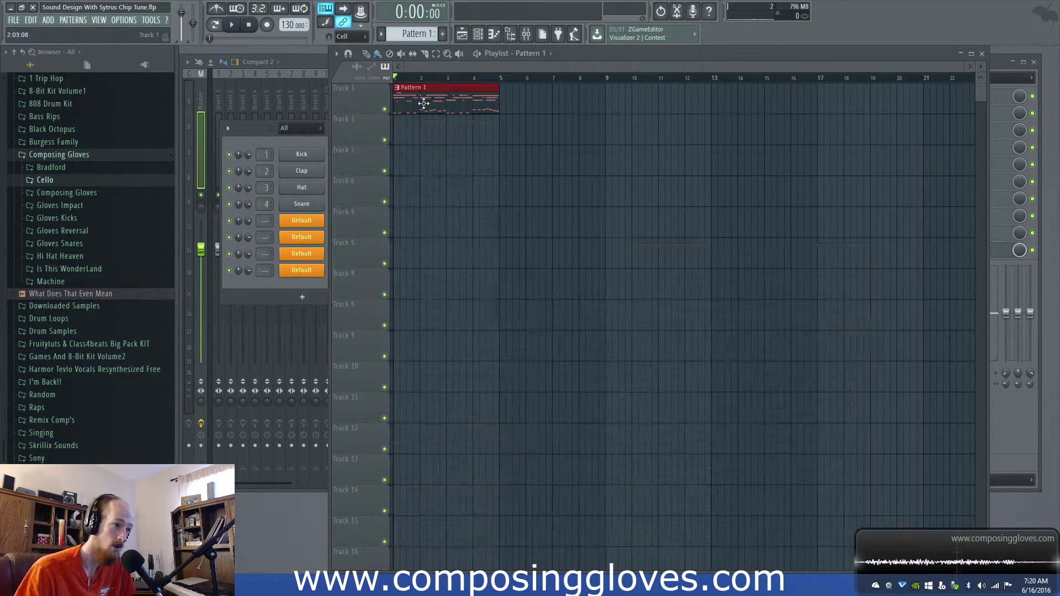
scroll(507, 160, "up", 3)
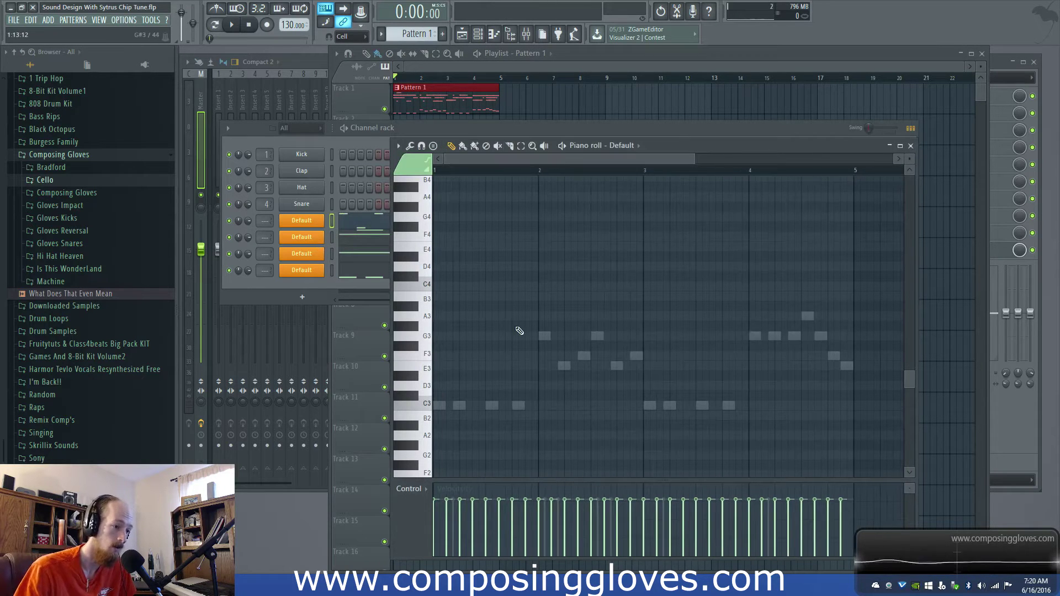
scroll(518, 313, "down", 7)
scroll(516, 313, "up", 10)
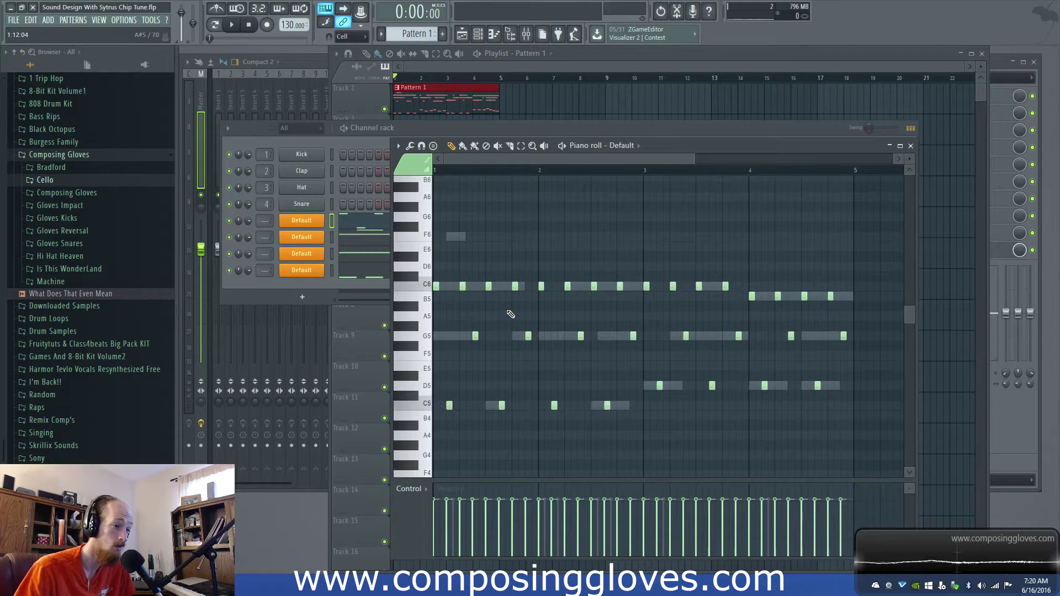
double_click(460, 237)
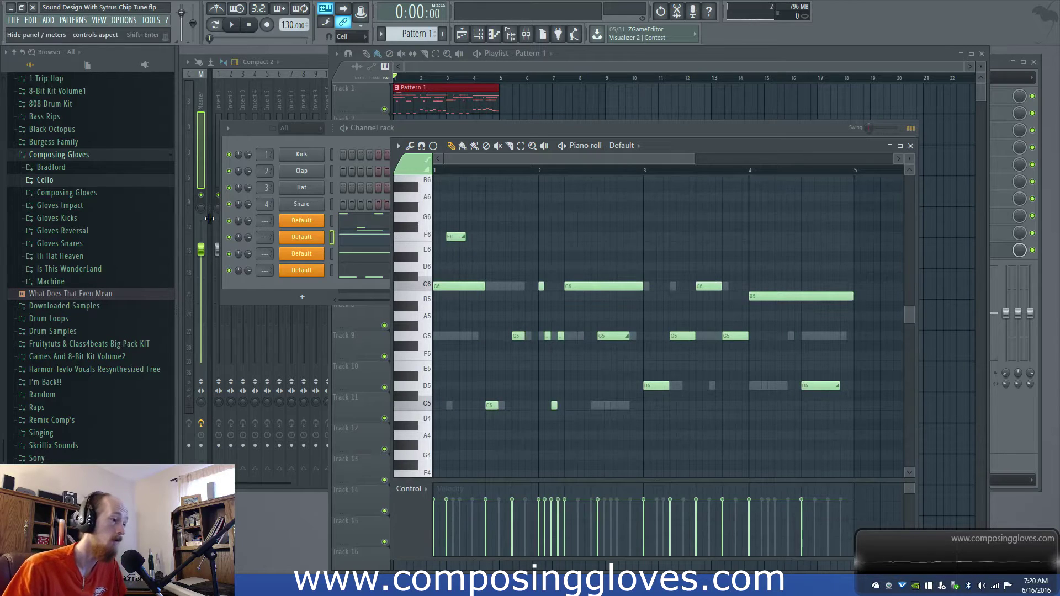
Step: Mute the other three Default channels and play back the second channel's part in the piano roll
left_click(229, 232)
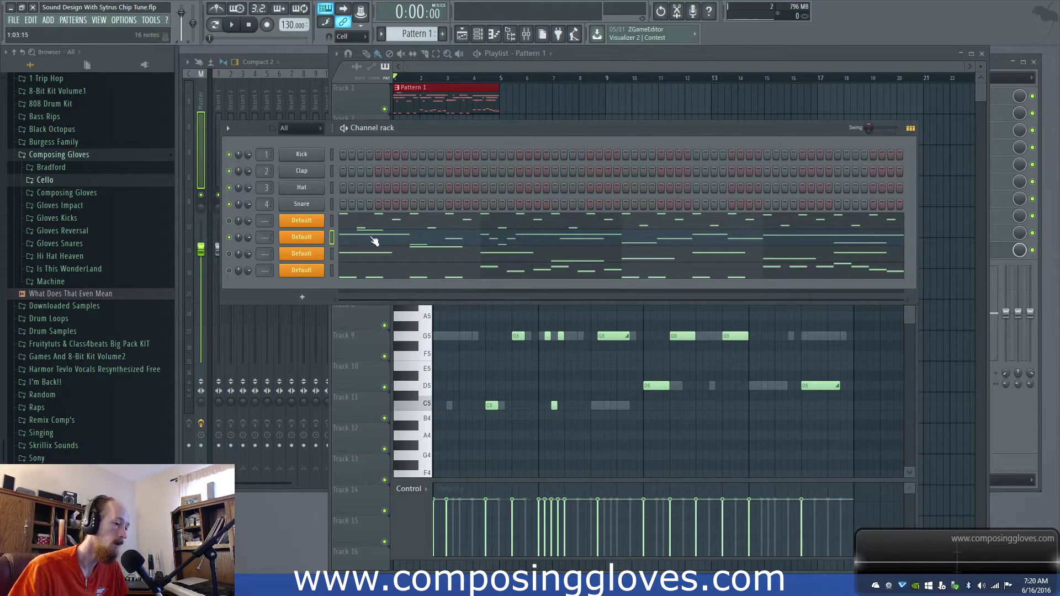
left_click(309, 238)
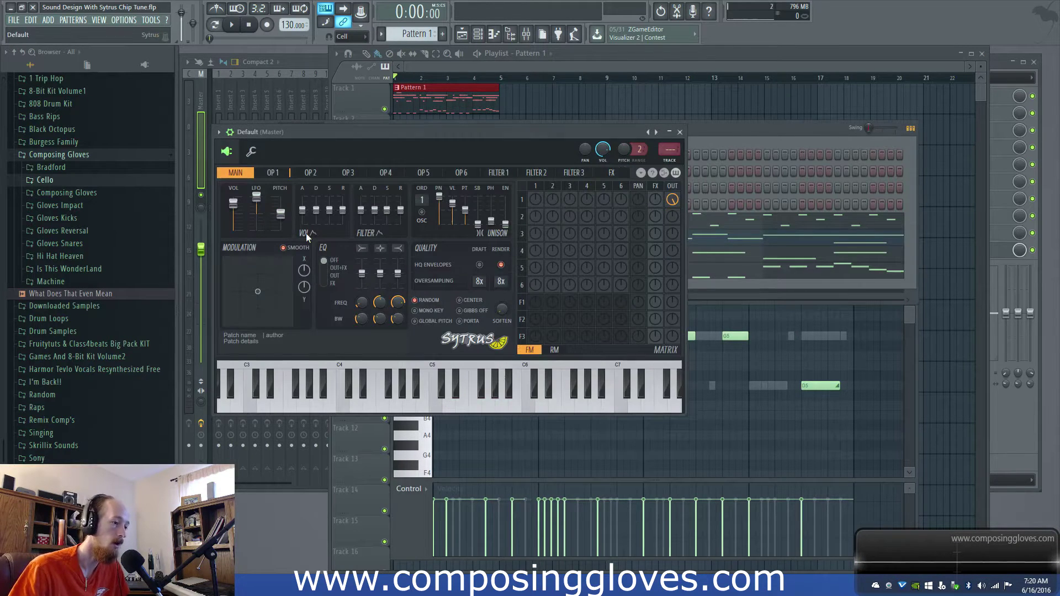
left_click(905, 330)
key("space")
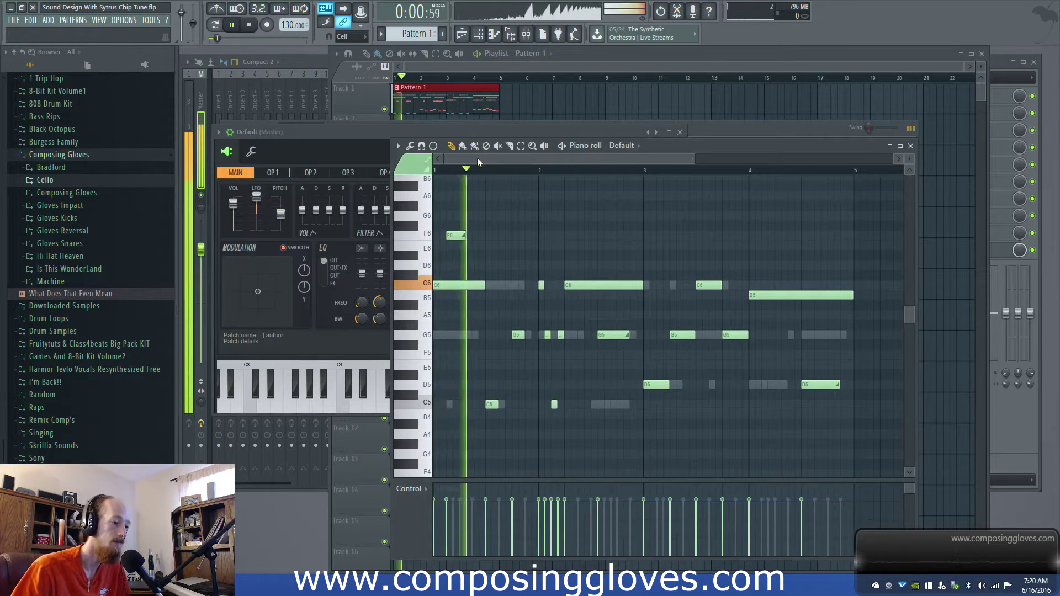
key("space")
Step: Move the second channel's Sytrus window down below the channel rack and show the first Default channel's notes
left_click(322, 131)
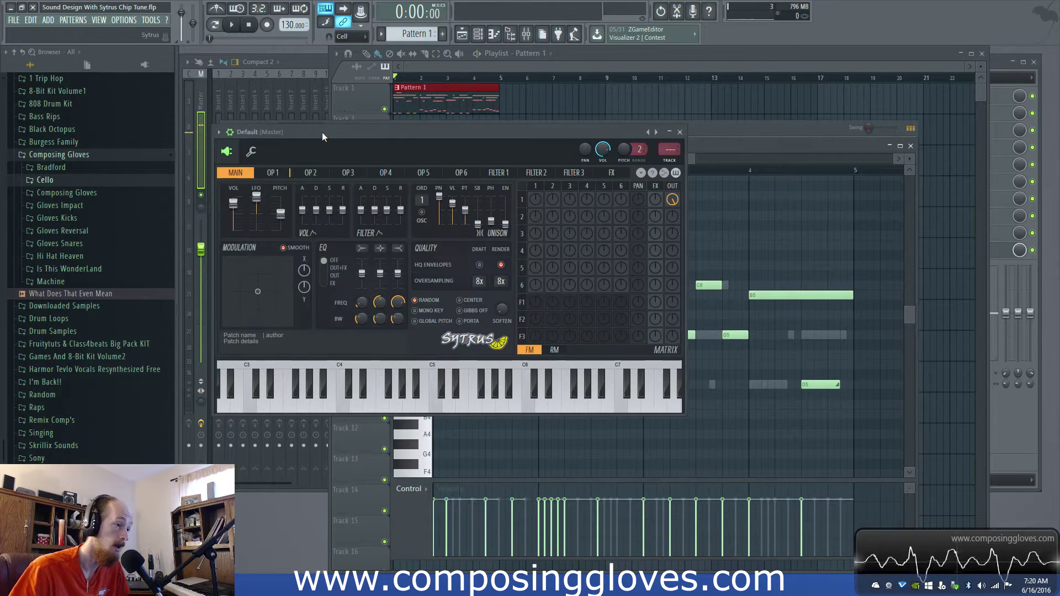
left_click(714, 148)
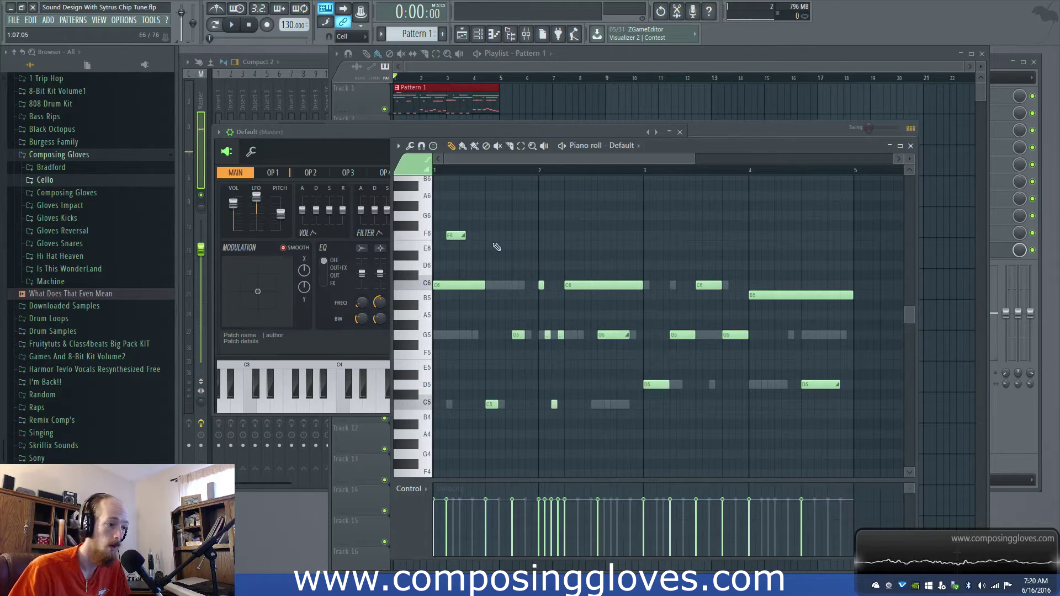
left_click_drag(444, 222, 473, 246)
left_click_drag(336, 130, 367, 320)
left_click(357, 221)
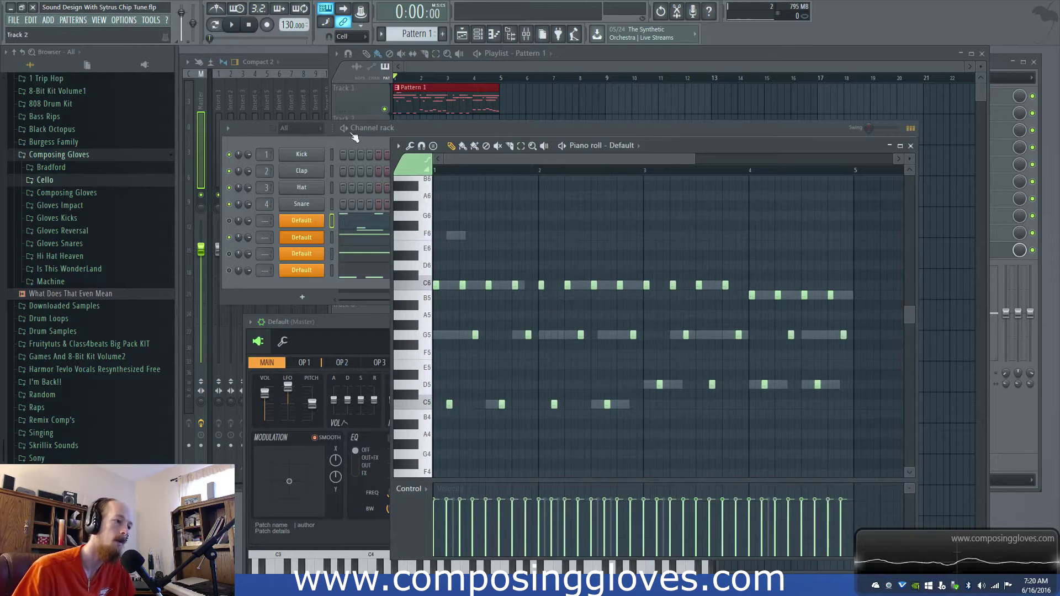
Step: Look at the Sytrus windows of the second and third Default channels, and return to the channel rack
left_click(332, 138)
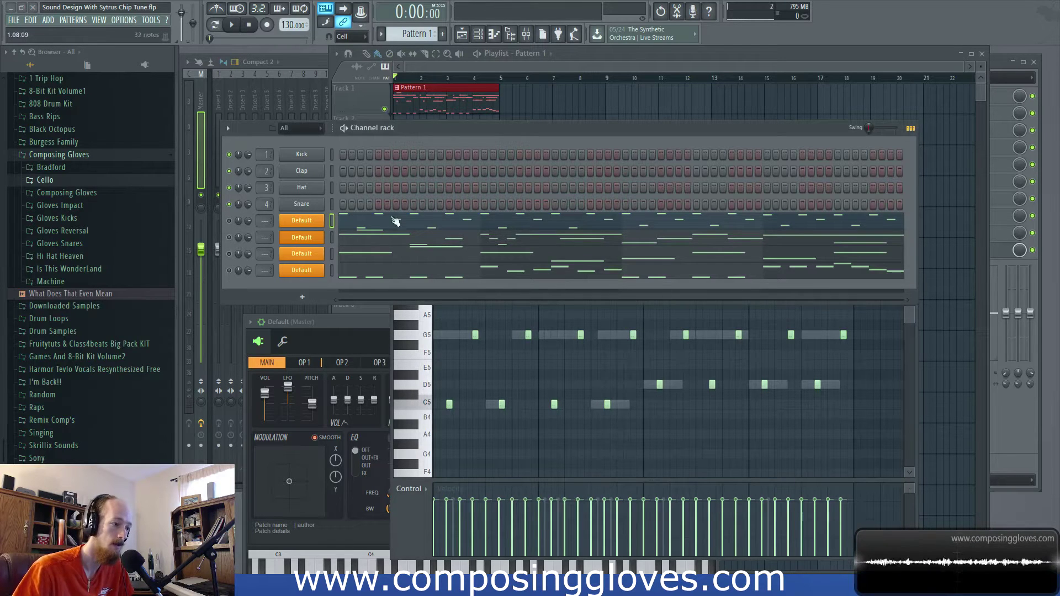
left_click(323, 237)
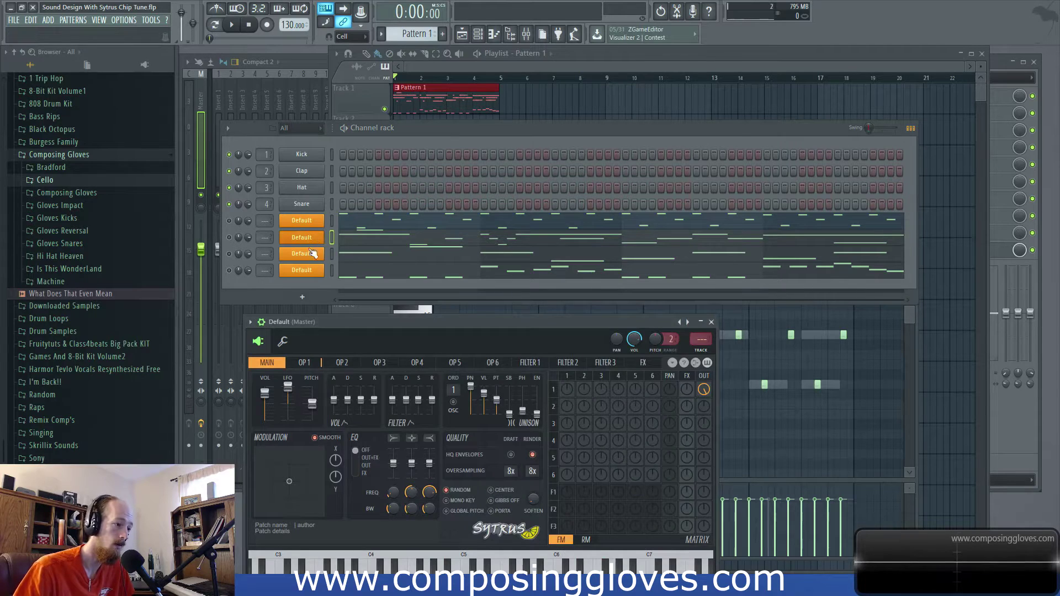
left_click(313, 253)
left_click(240, 287)
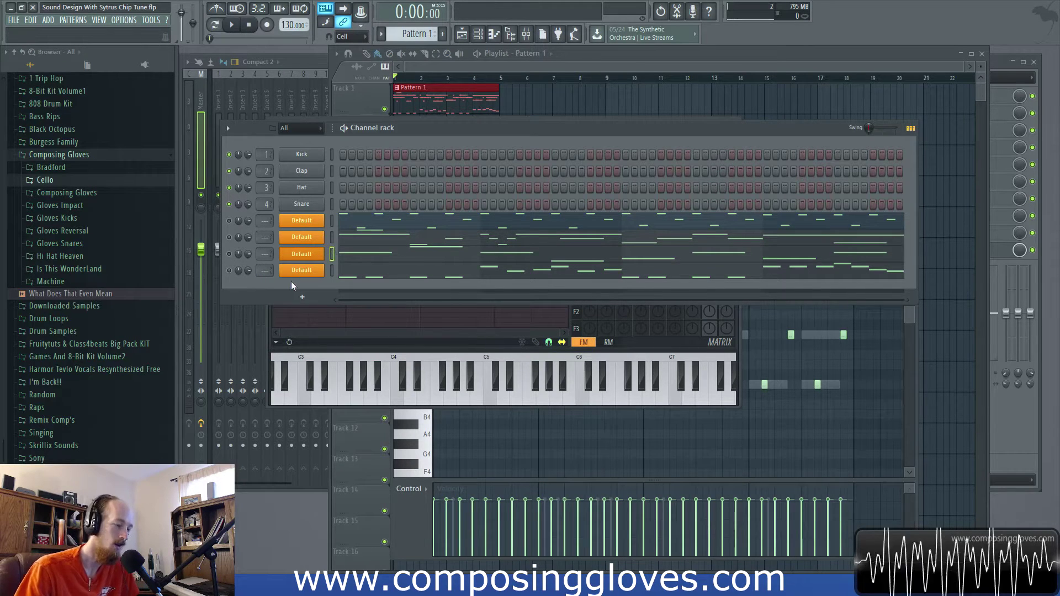
Step: Open the first Default channel's Sytrus and show the settings of operator 1
left_click(302, 223)
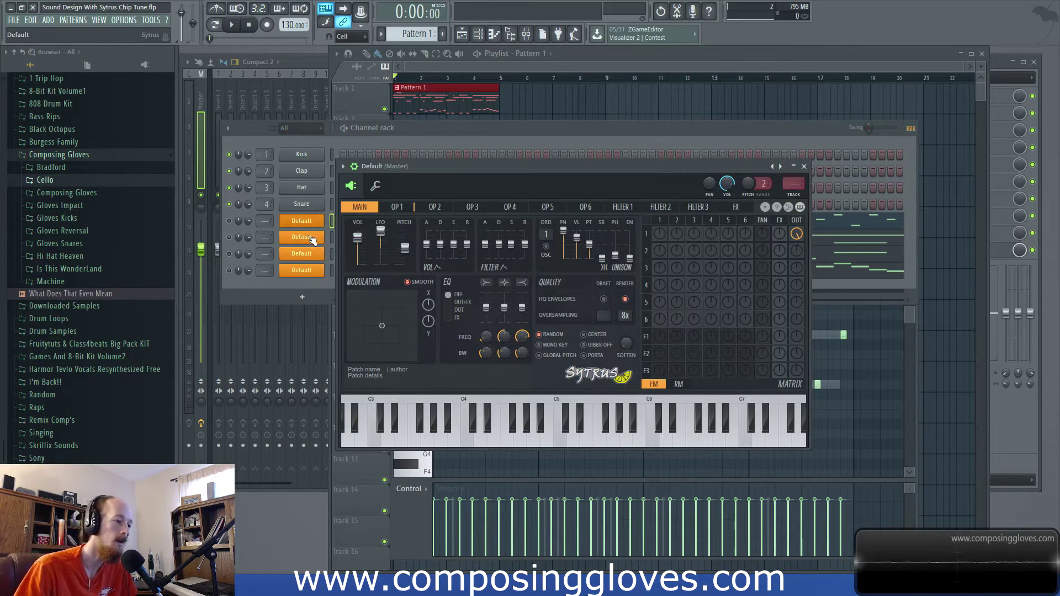
left_click(308, 225)
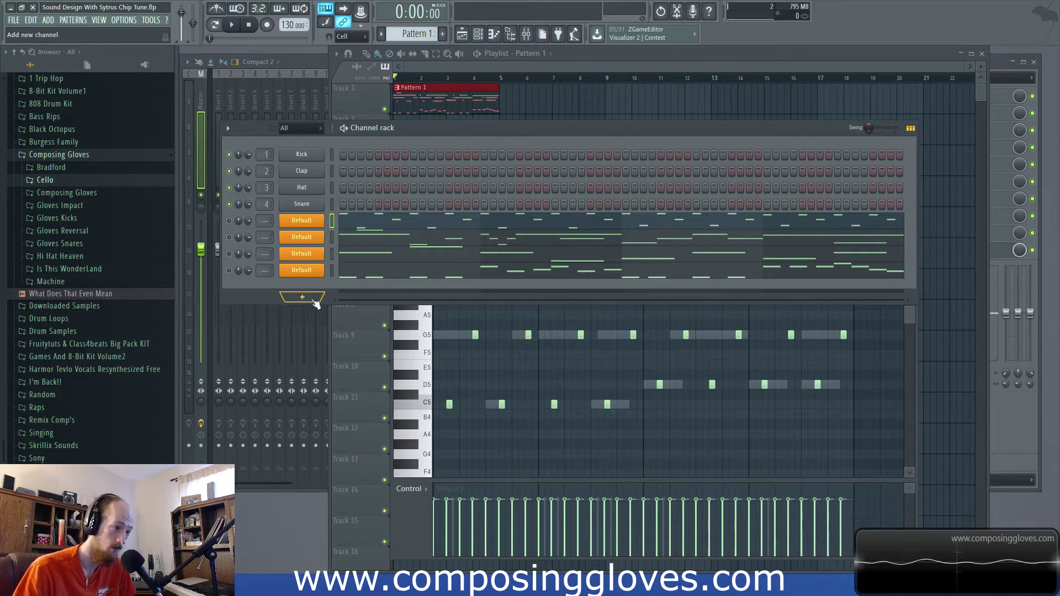
left_click(317, 222)
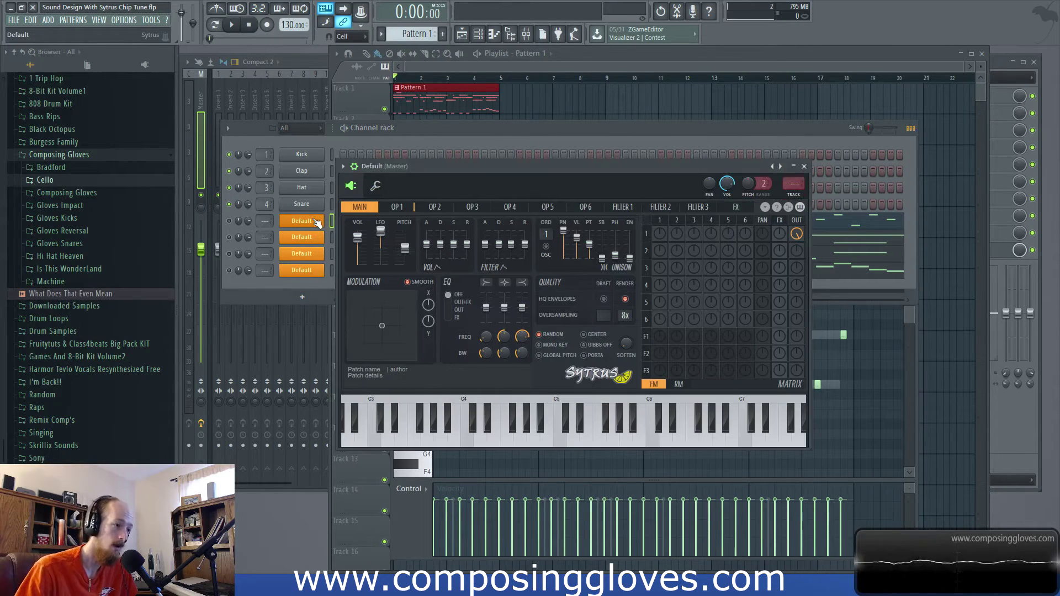
left_click(393, 208)
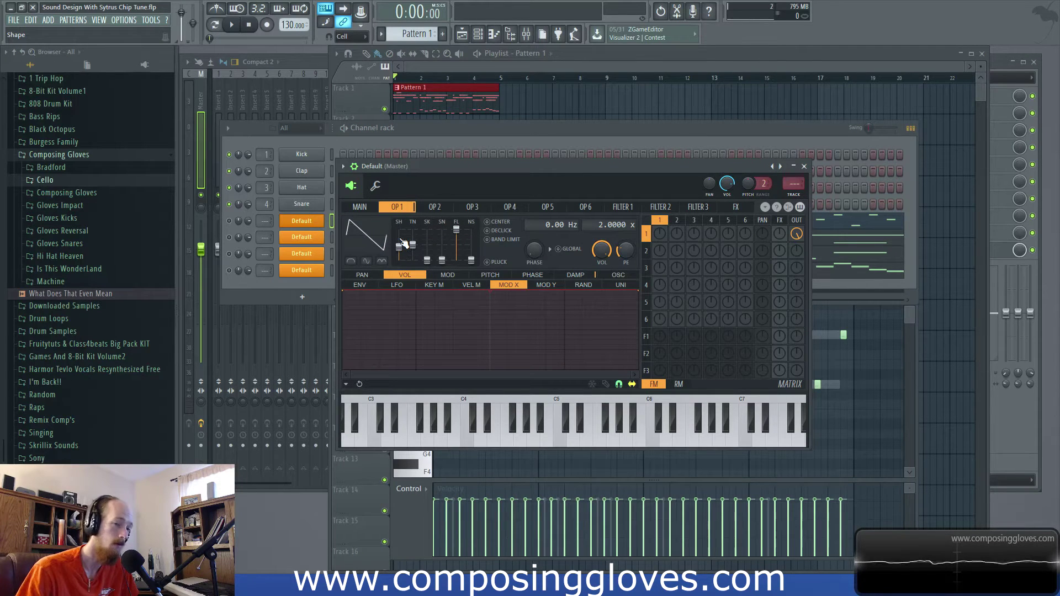
Step: Open the second Default channel's Sytrus, move its window up over the channel rack, and set draft and render oversampling to 8x
left_click(296, 238)
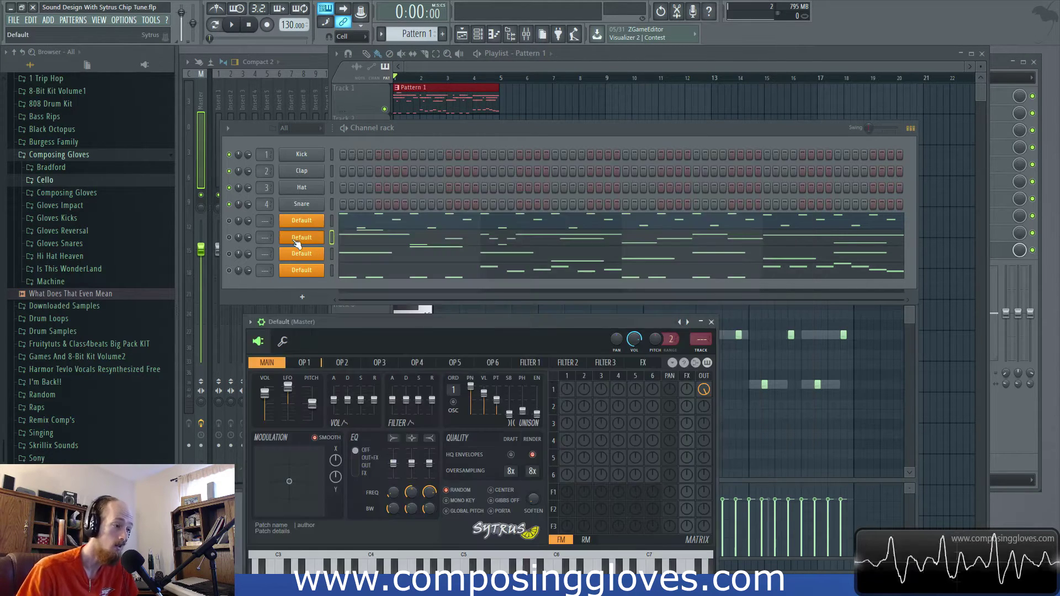
left_click_drag(438, 322, 461, 173)
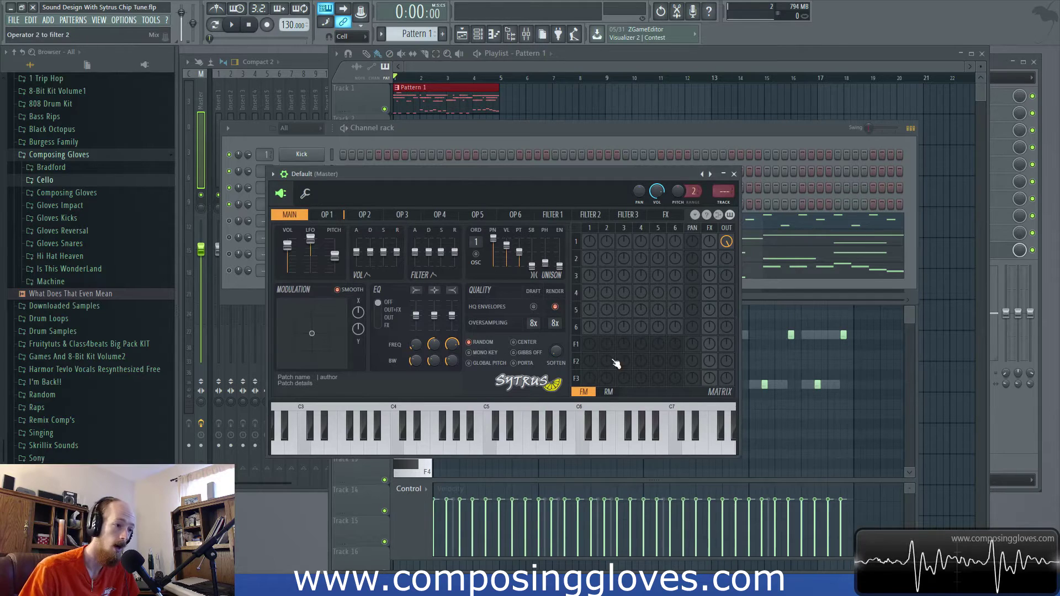
left_click(533, 323)
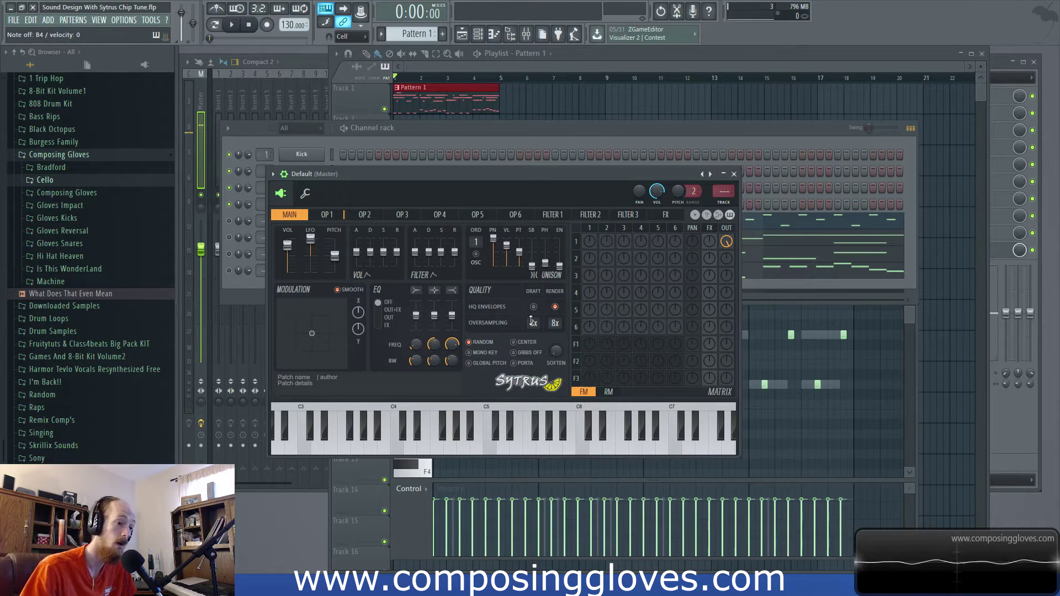
left_click_drag(555, 323, 554, 315)
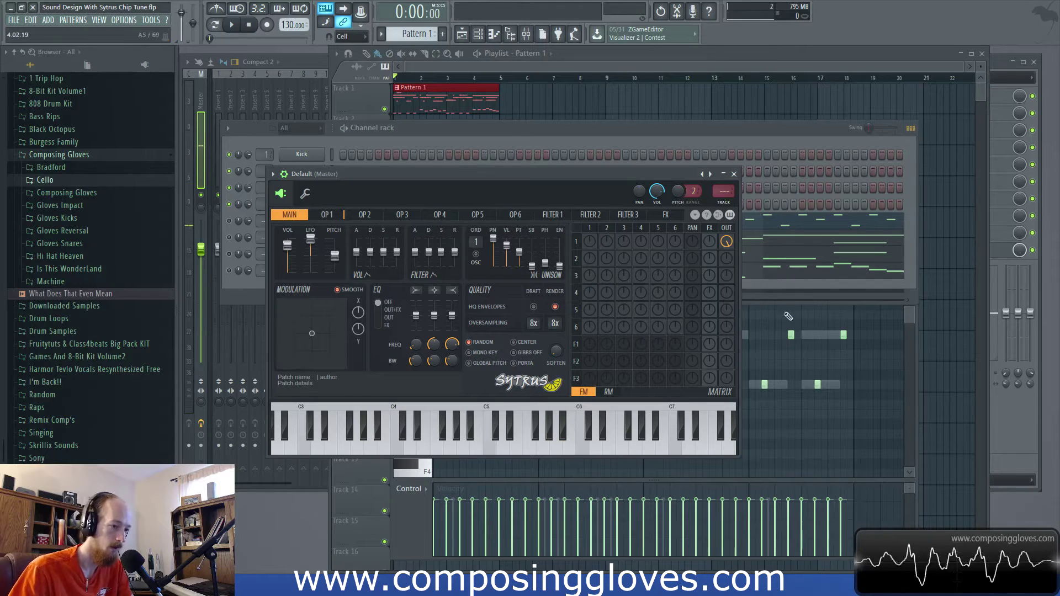
Step: Move the second Default channel's Sytrus window clear of the channel names, and show operator 1 of the first and second Default channels
left_click_drag(462, 175, 571, 80)
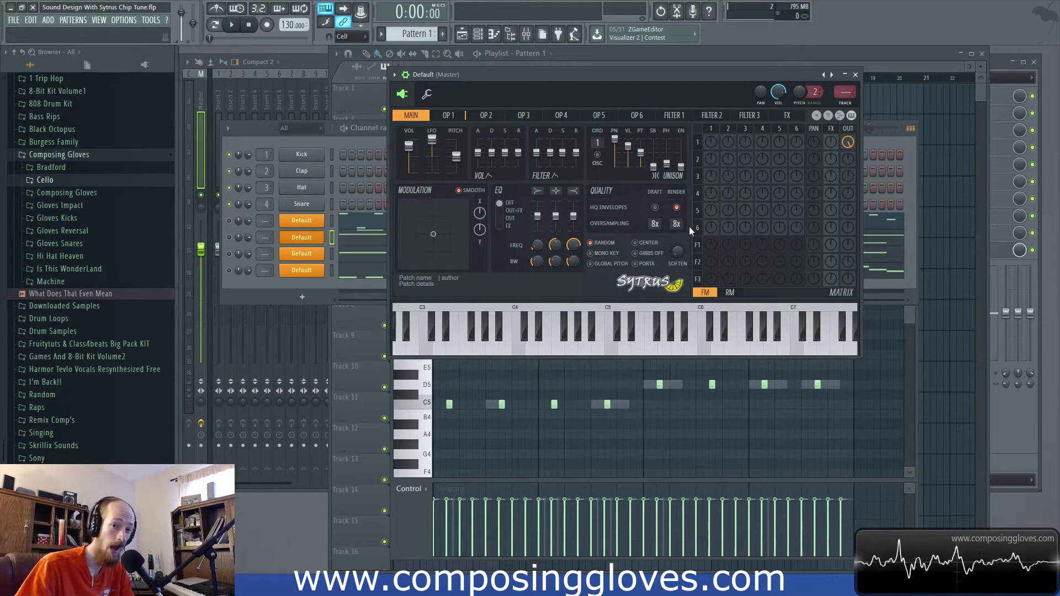
left_click(305, 142)
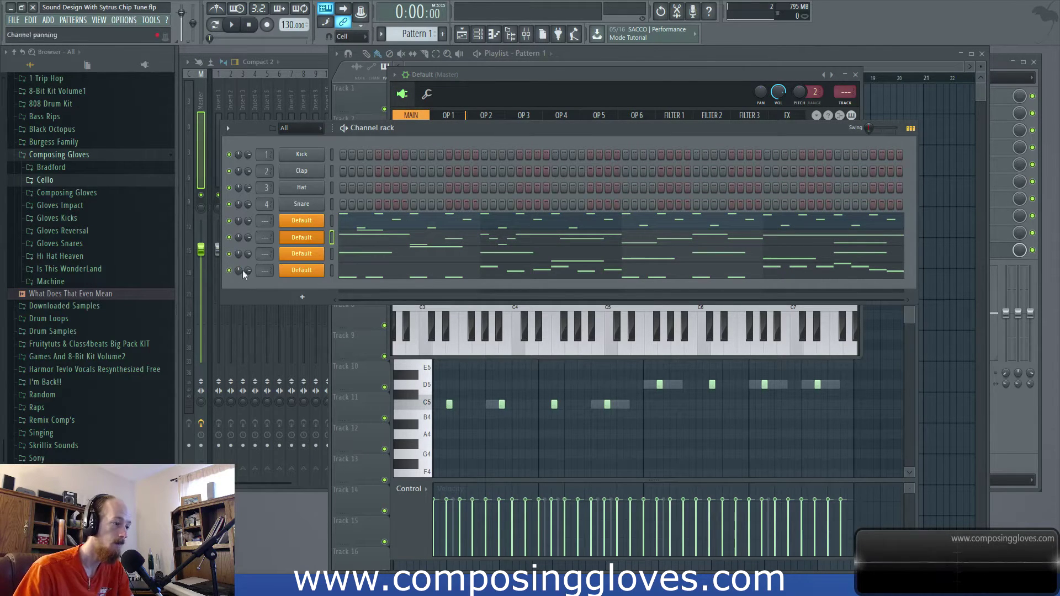
left_click(302, 226)
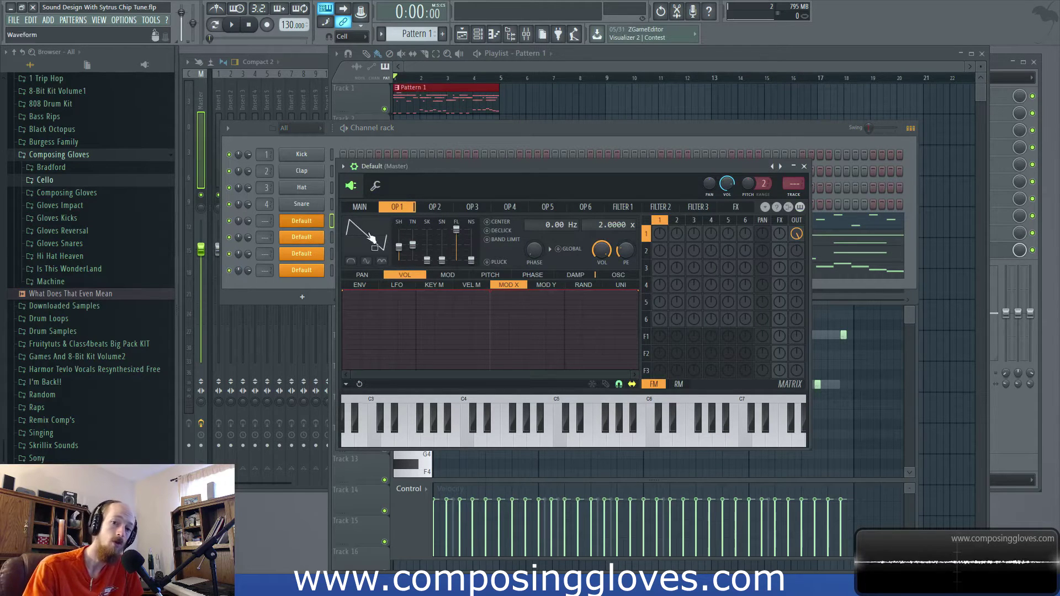
left_click(302, 242)
left_click(449, 116)
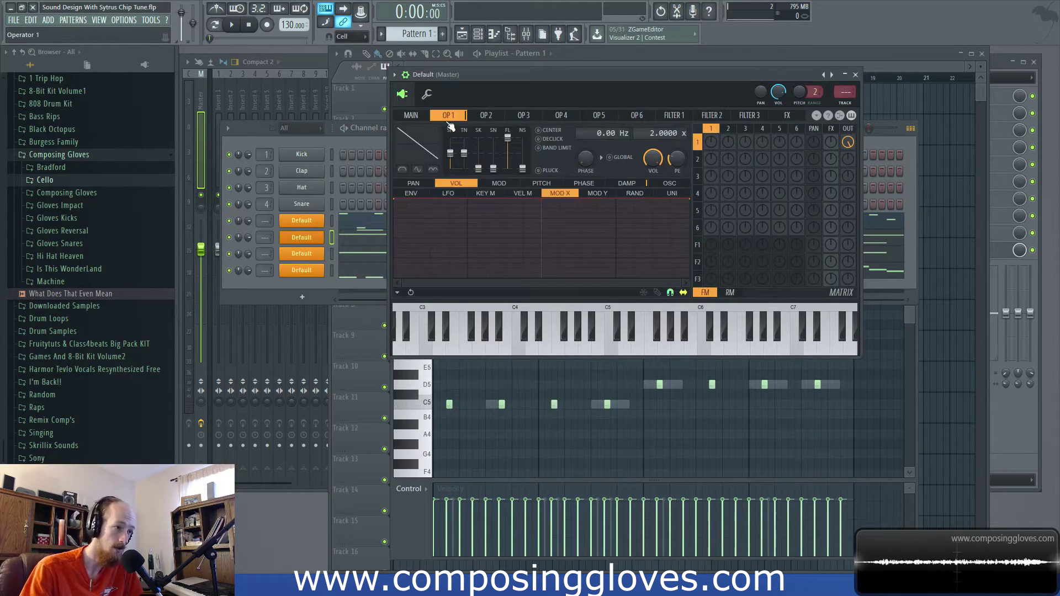
Step: Show operator 1 of the third and fourth Default channels, and move the fourth channel's Sytrus window clear of the channel names
left_click(285, 254)
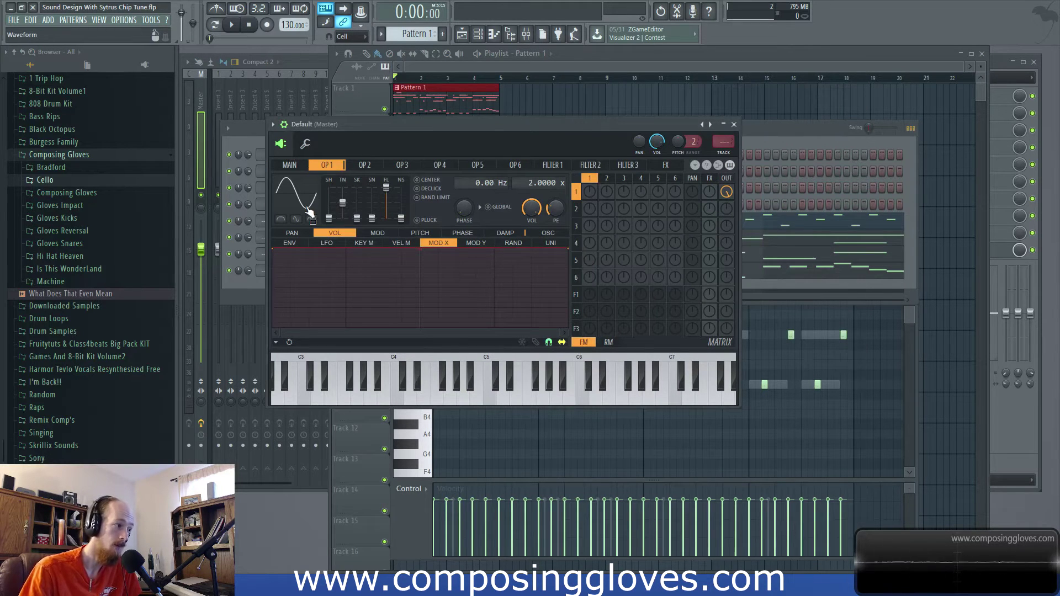
left_click(262, 283)
left_click(309, 270)
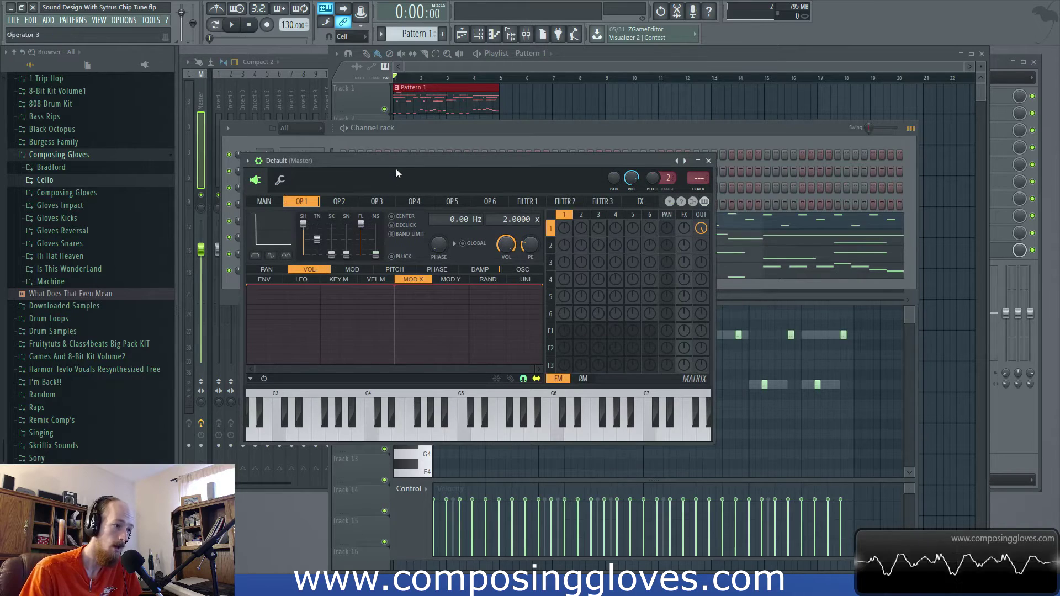
left_click_drag(396, 170, 470, 108)
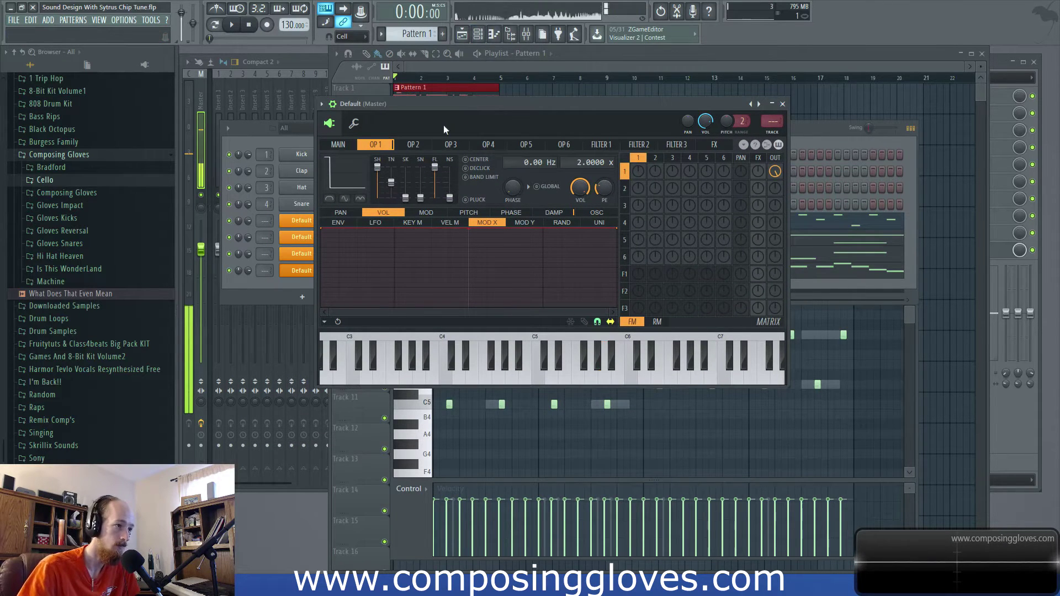
left_click_drag(490, 105, 501, 104)
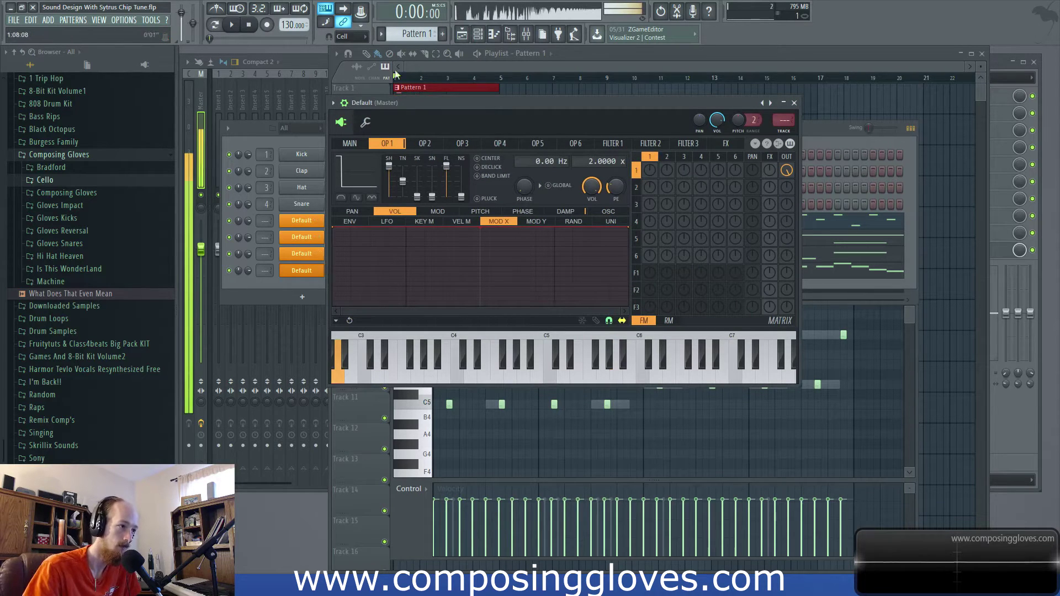
left_click_drag(459, 103, 466, 101)
Step: Show the fourth Default channel's notes in the piano roll, down to its lowest notes
left_click(306, 271)
left_click(306, 272)
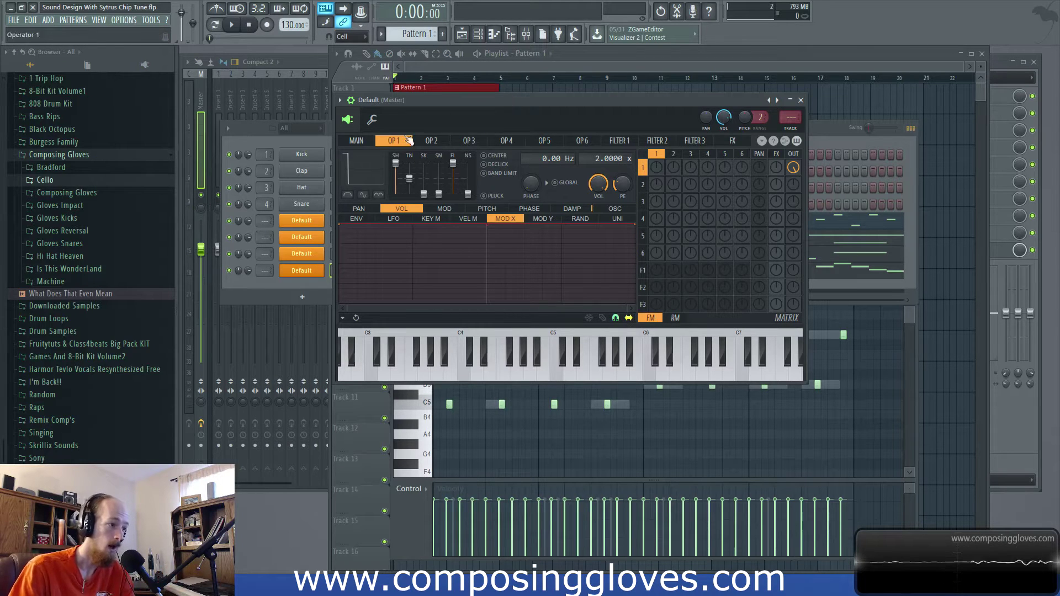
left_click(316, 278)
left_click(364, 271)
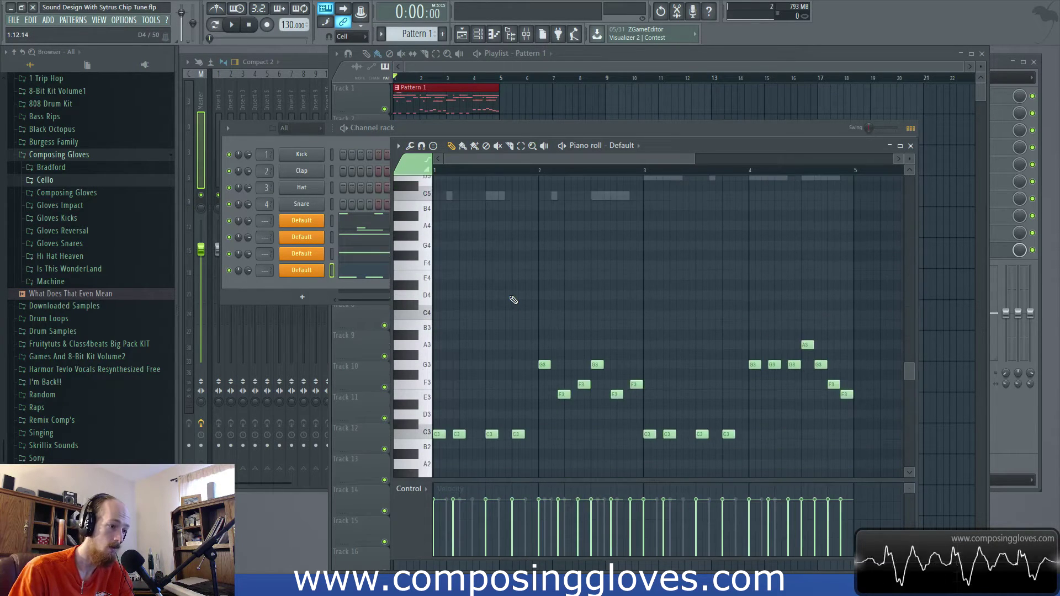
scroll(513, 298, "down", 2)
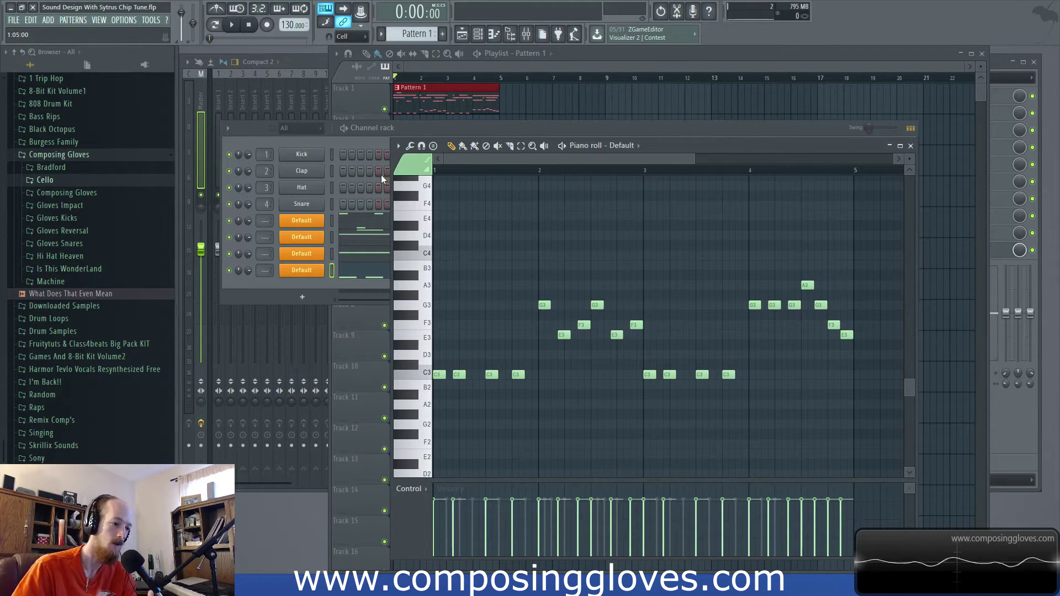
Step: Mute the first three Default channels and play the pattern to hear only the fourth channel's bass line
left_click(229, 254)
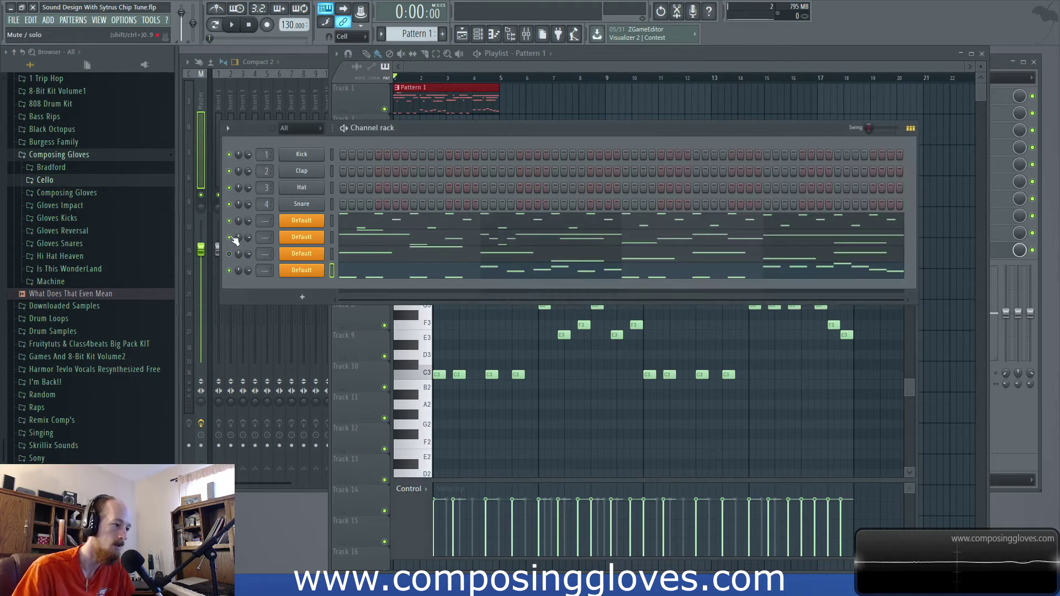
key("space")
left_click(422, 377)
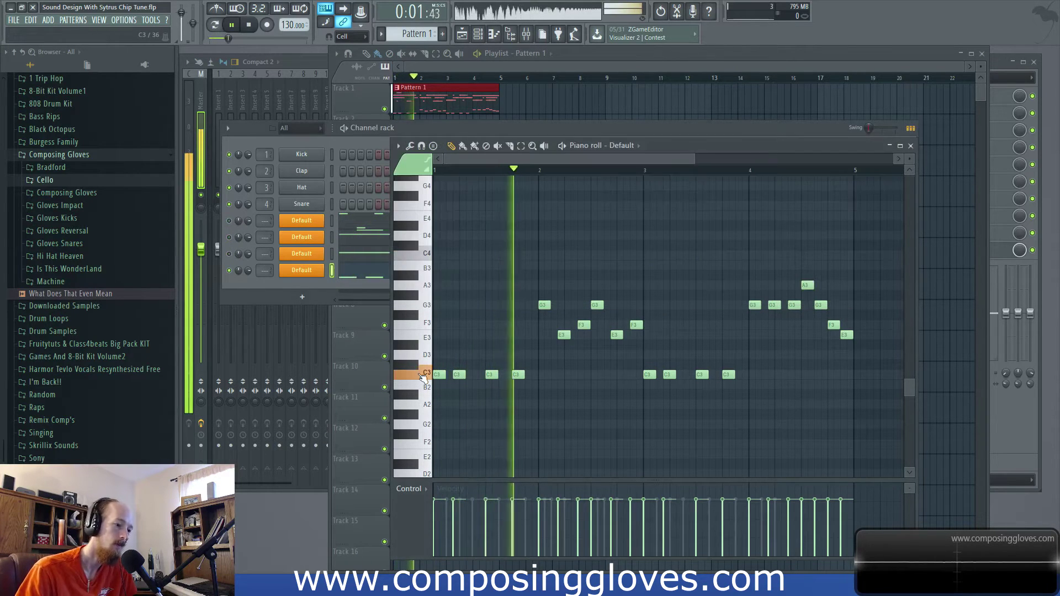
key("space")
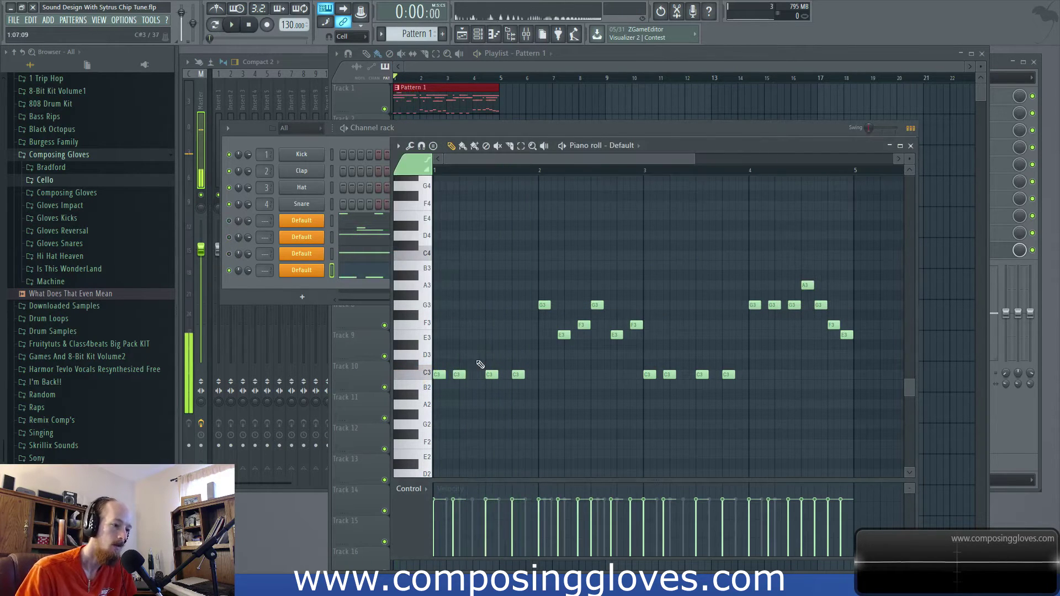
Step: Set the fourth Default channel's Sytrus EQ to OUT+FX, lower its low and high bands, and preview the sound
left_click(315, 272)
left_click(357, 141)
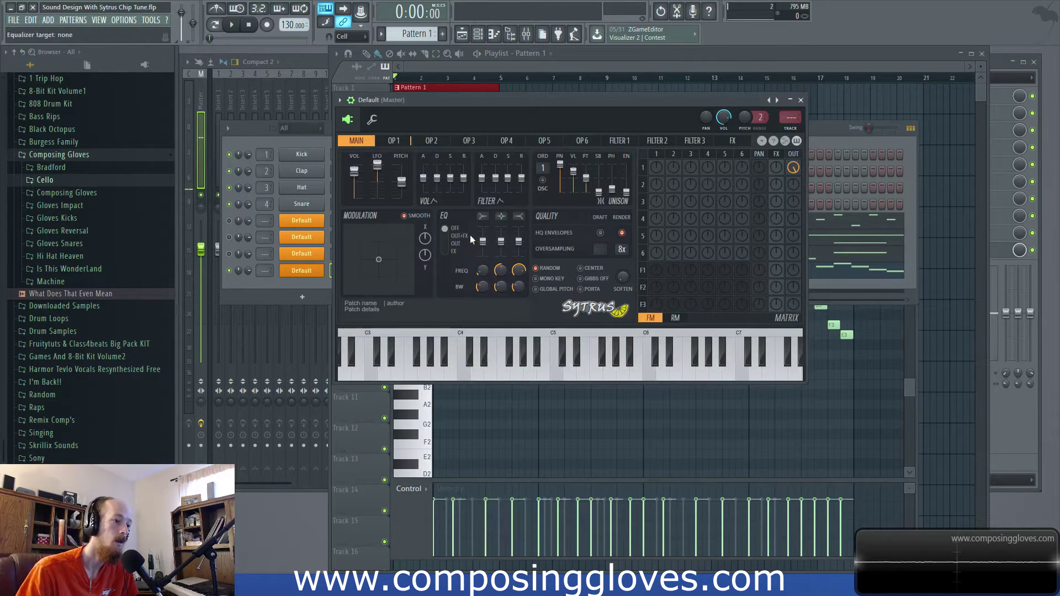
left_click_drag(483, 241, 518, 251)
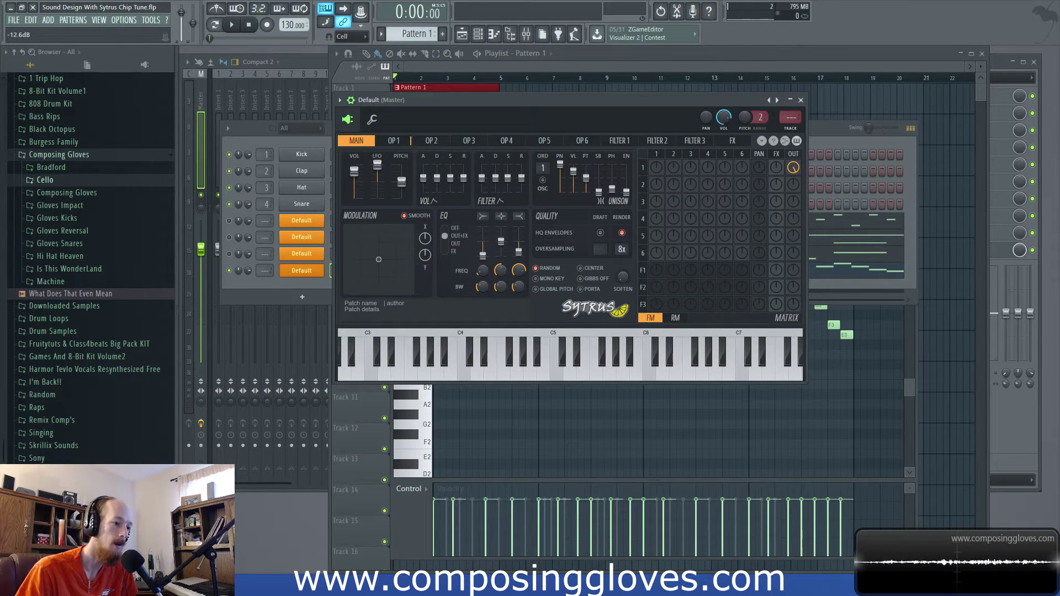
key("space")
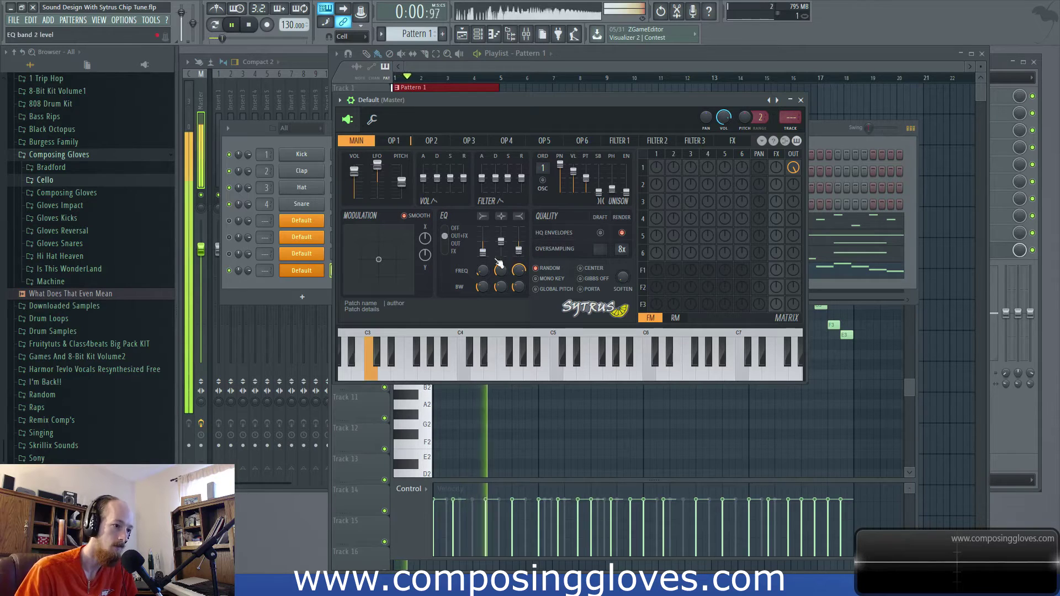
key("space")
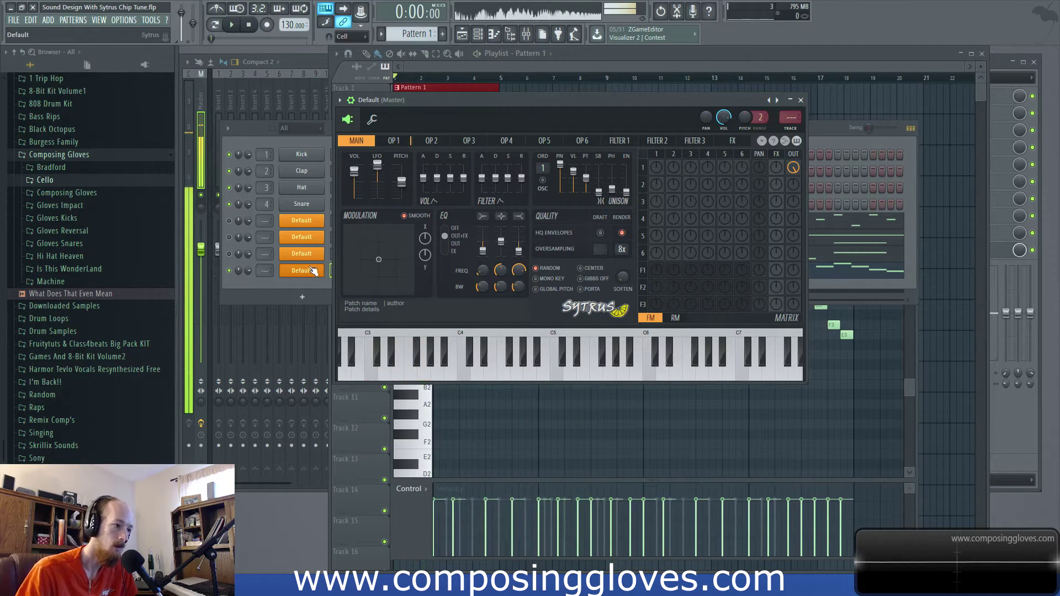
Step: Set the third Default channel's Sytrus EQ to OUT+FX and lower its low and high bands
left_click(307, 254)
left_click(303, 165)
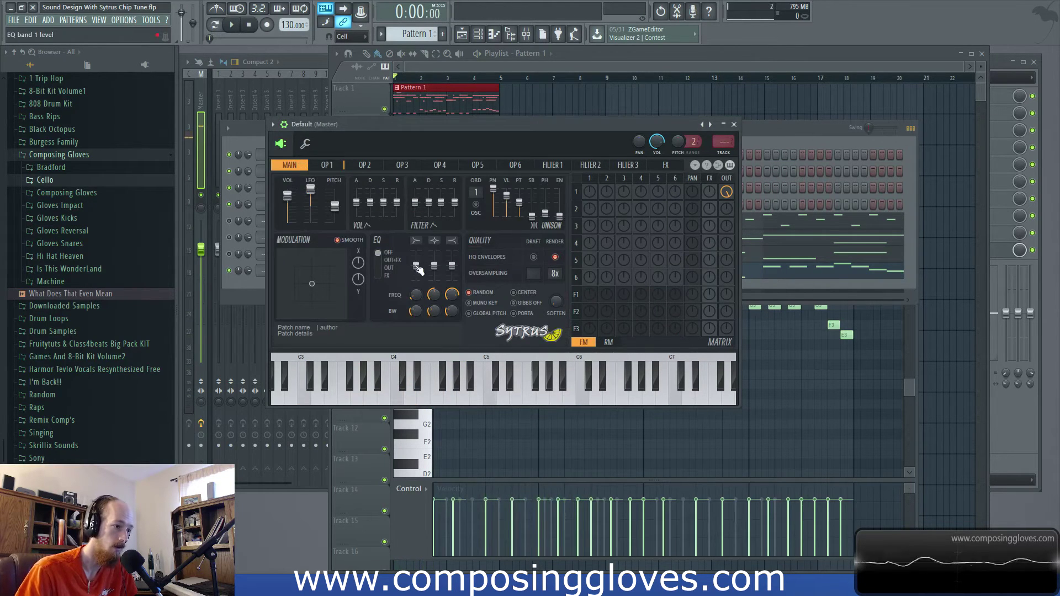
left_click(250, 284)
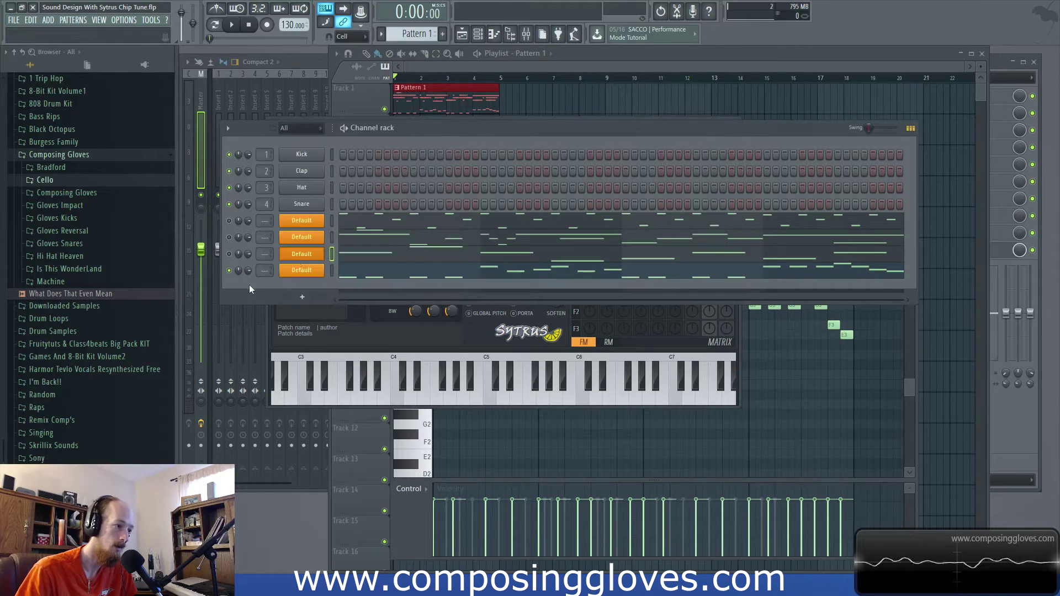
left_click(301, 254)
Step: Set the second Default channel's Sytrus EQ to OUT+FX and lower its low and high bands
left_click(301, 237)
left_click(412, 116)
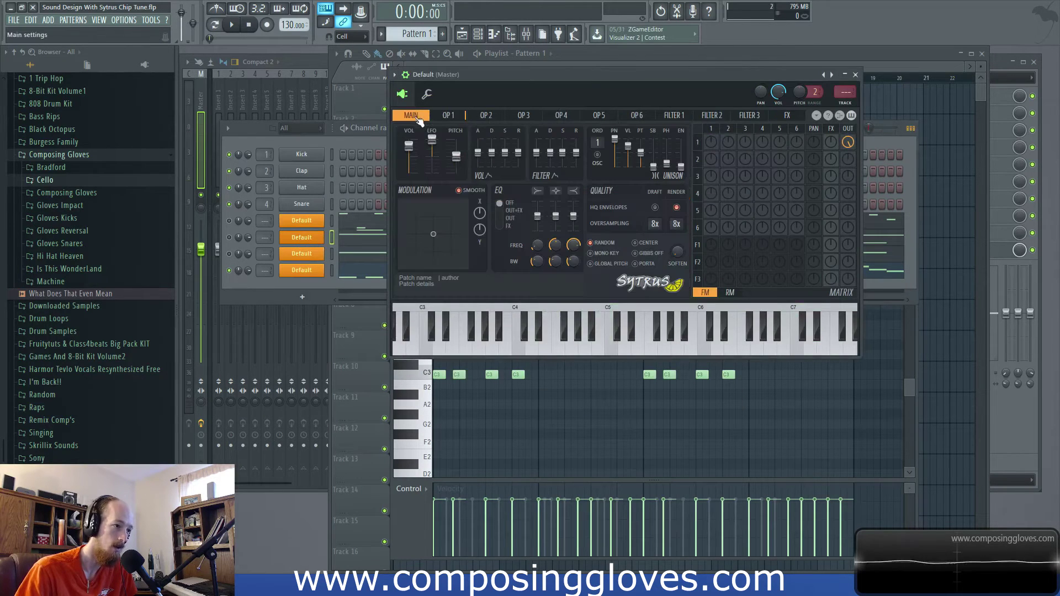
left_click_drag(573, 216, 537, 224)
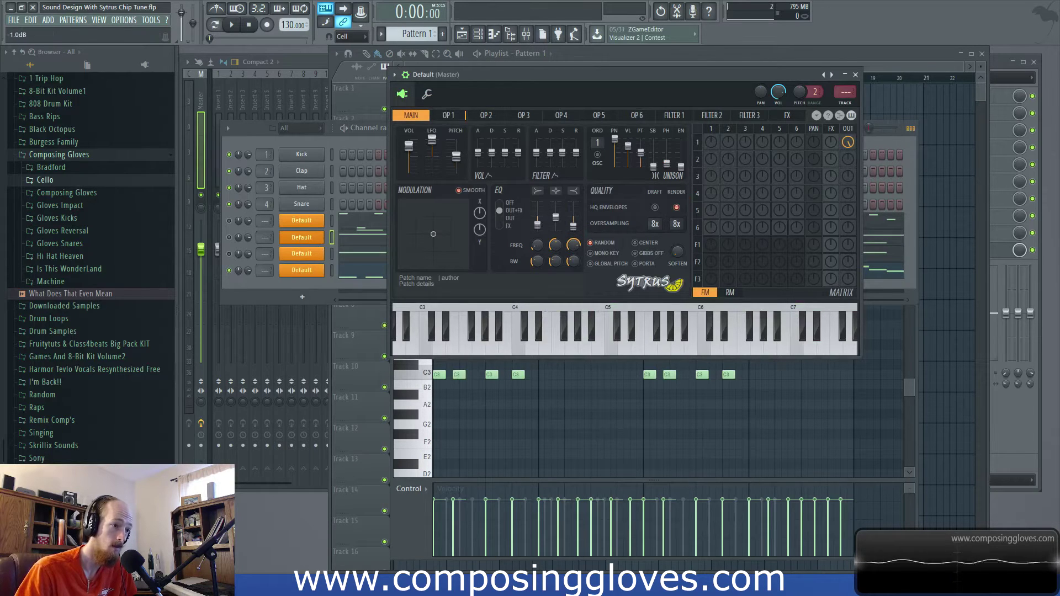
Step: Set the first Default channel's Sytrus EQ to OUT+FX and lower its low and high bands
left_click(303, 221)
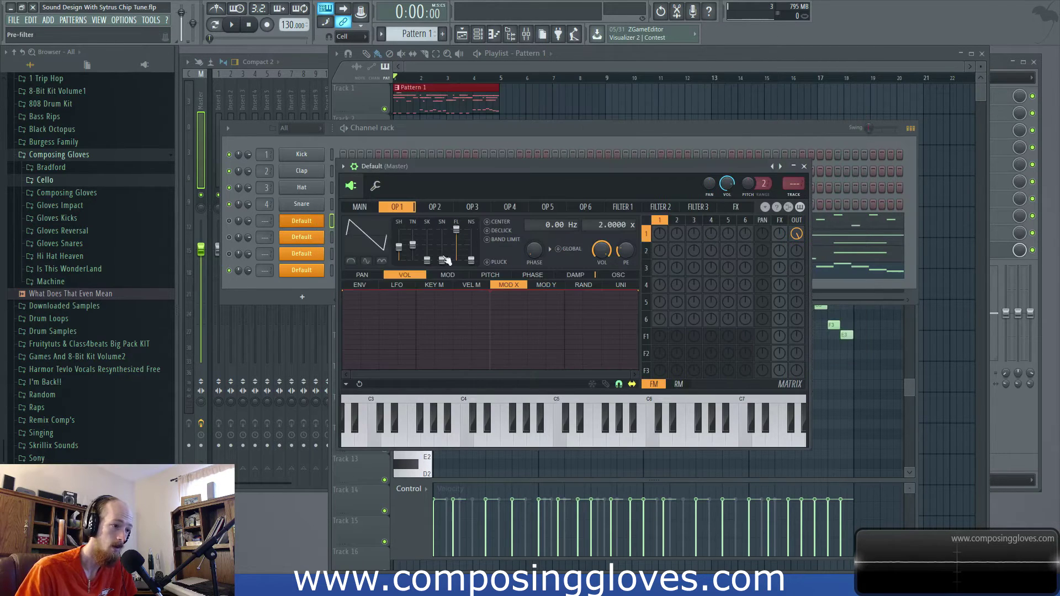
left_click(360, 206)
left_click(469, 302)
left_click_drag(486, 307, 529, 320)
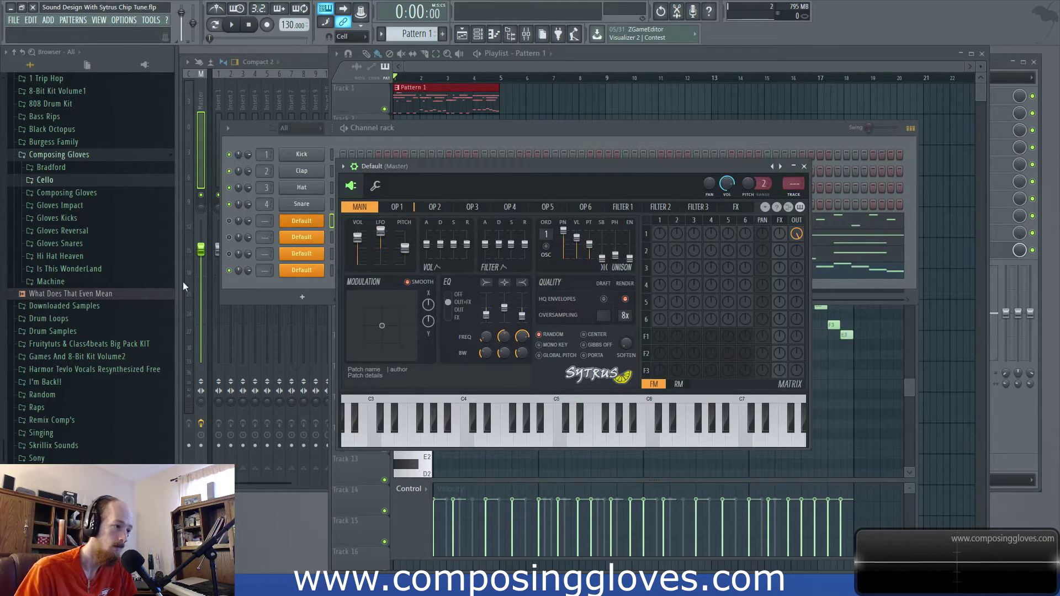
Step: Unmute the first three Default channels and play the pattern with all four Sytrus channels
left_click(225, 257)
left_click(229, 237)
left_click(229, 221)
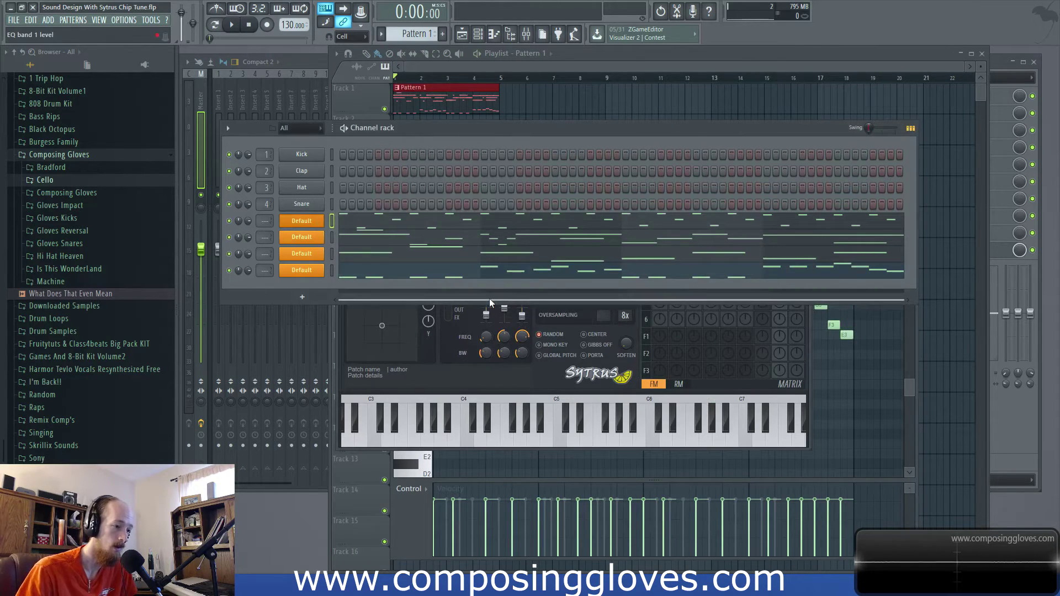
key("space")
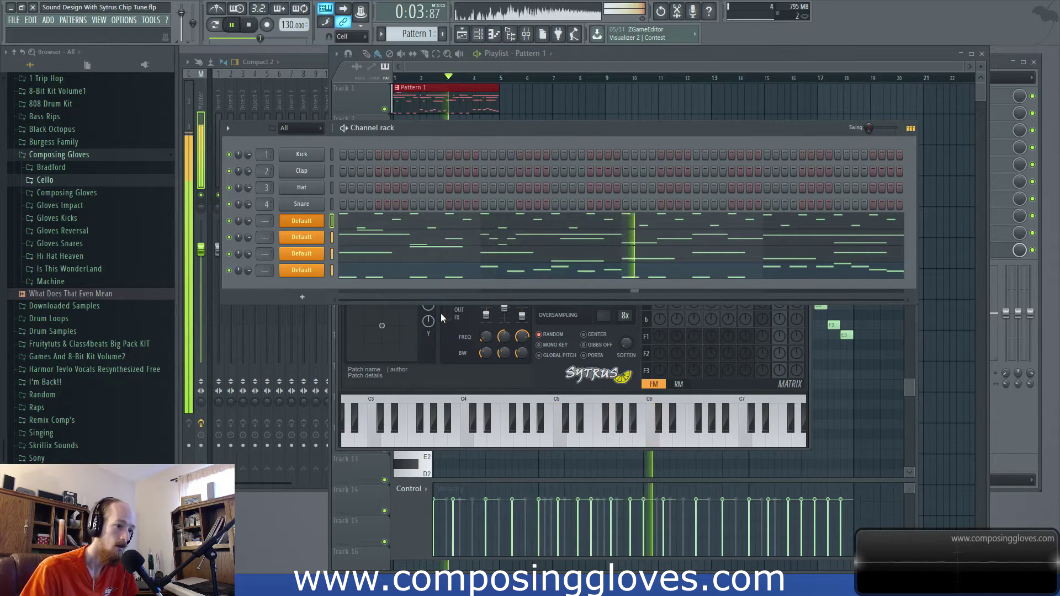
key("space")
Step: Move the first Default channel's Sytrus window up over the channel rack, and look at its operator 1 and main settings
left_click(497, 353)
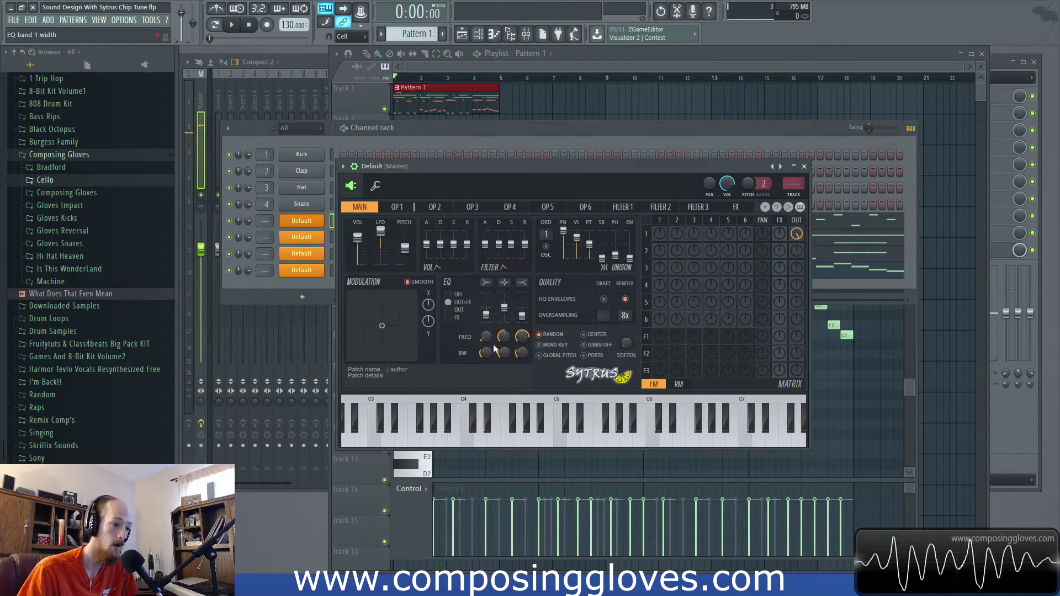
left_click_drag(511, 165, 510, 118)
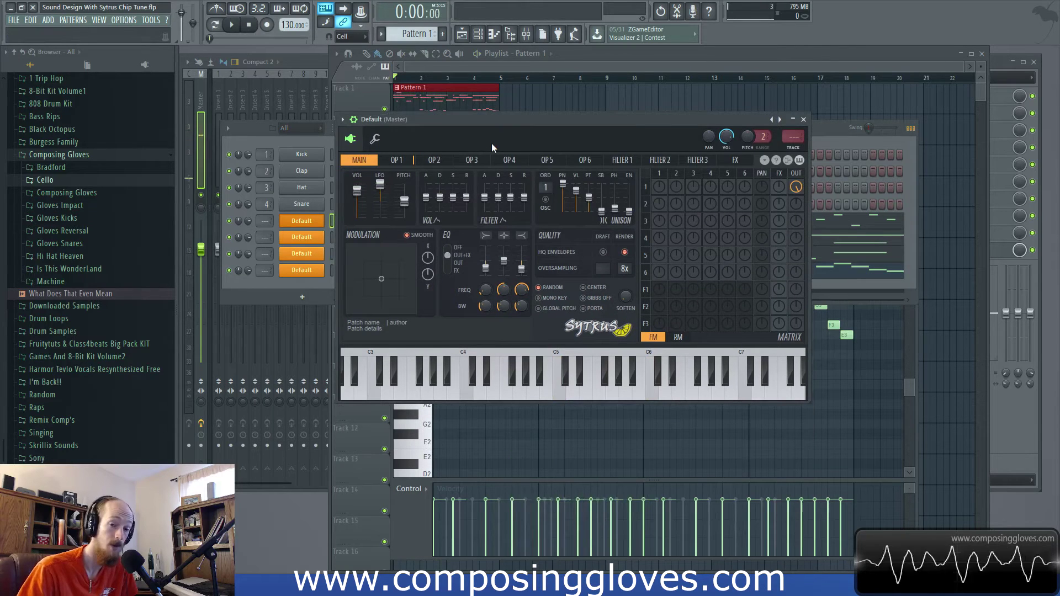
left_click(397, 159)
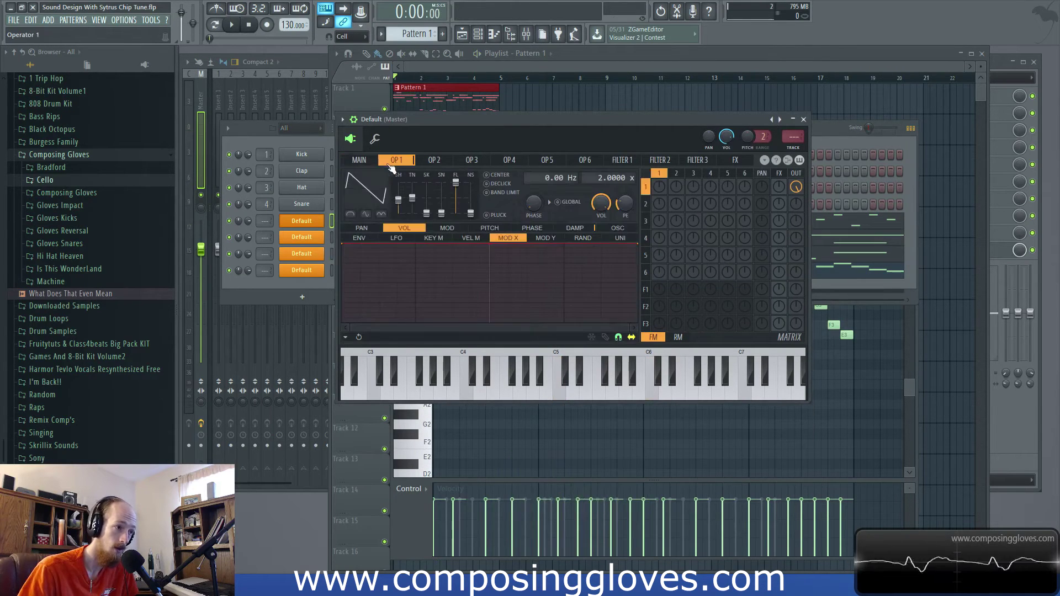
left_click(359, 160)
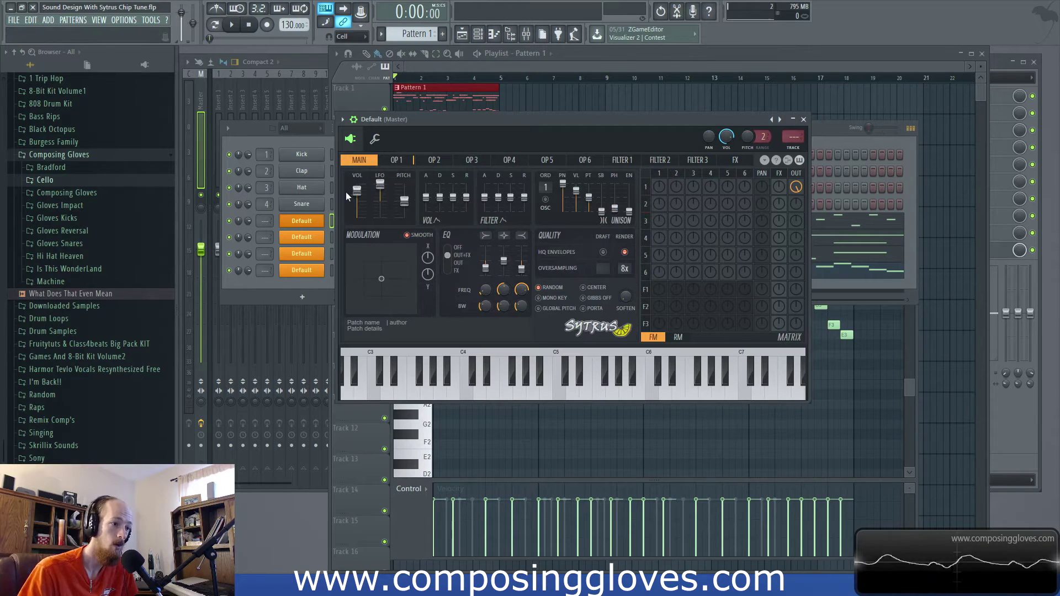
Step: Look through the filter and operator settings of the first Default channel's Sytrus, and return to its main settings
left_click(697, 160)
left_click(659, 160)
left_click(621, 159)
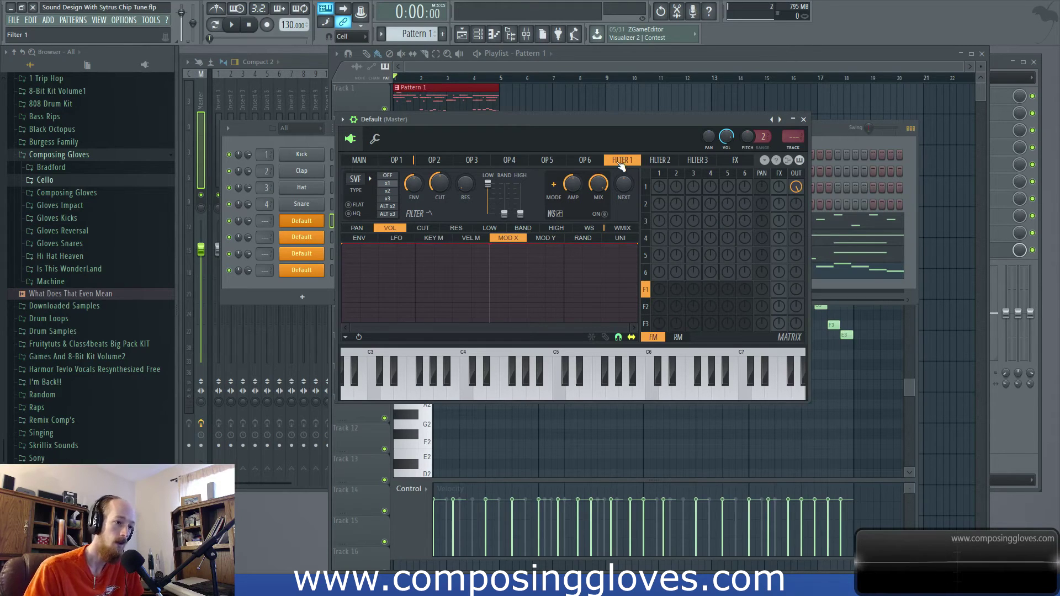
left_click(519, 164)
left_click(408, 164)
left_click(368, 165)
left_click(407, 164)
left_click(367, 161)
Step: Open the third Default channel's Sytrus, move its window clear of the channel names, and return to the channel rack
left_click(304, 238)
left_click_drag(492, 73, 419, 88)
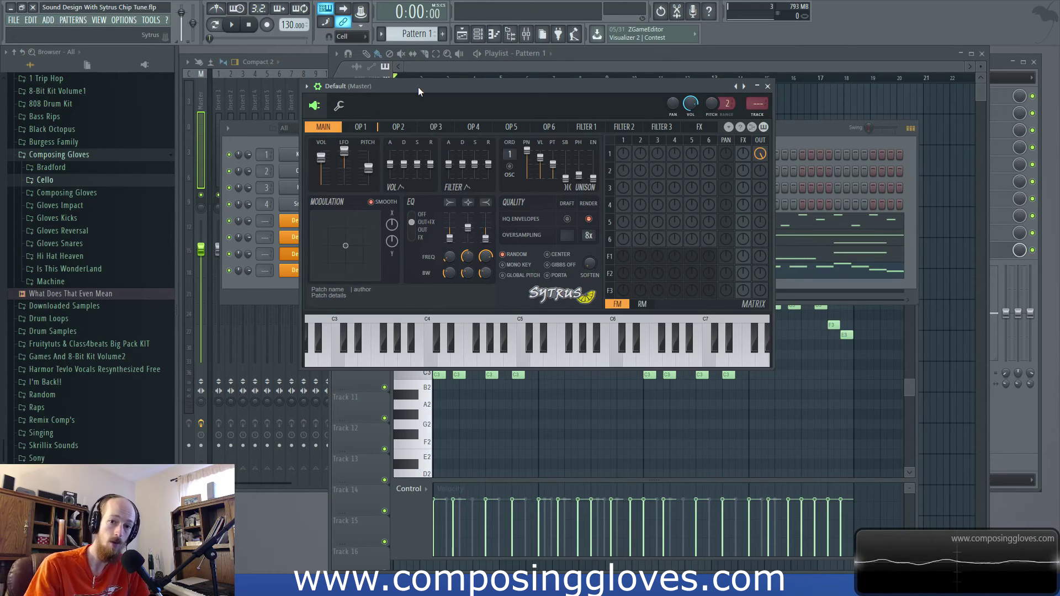
left_click_drag(418, 88, 431, 82)
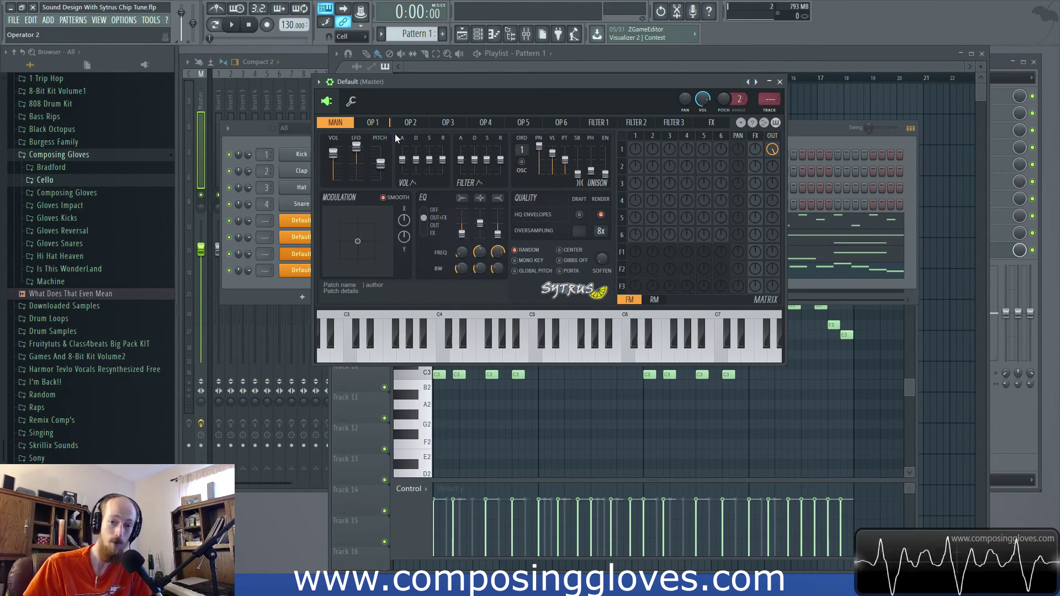
left_click_drag(487, 84, 538, 70)
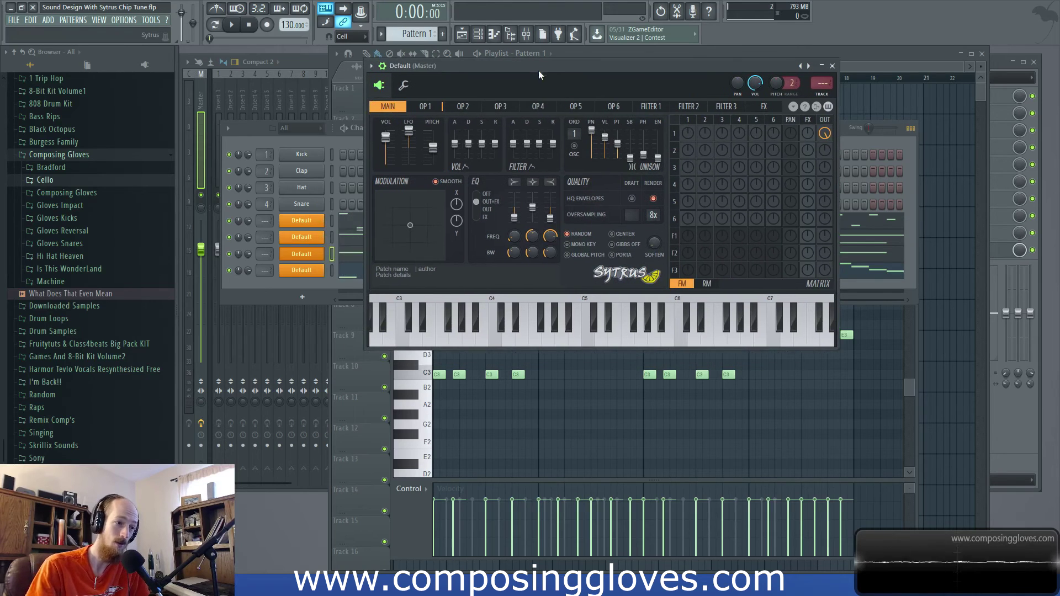
left_click(308, 140)
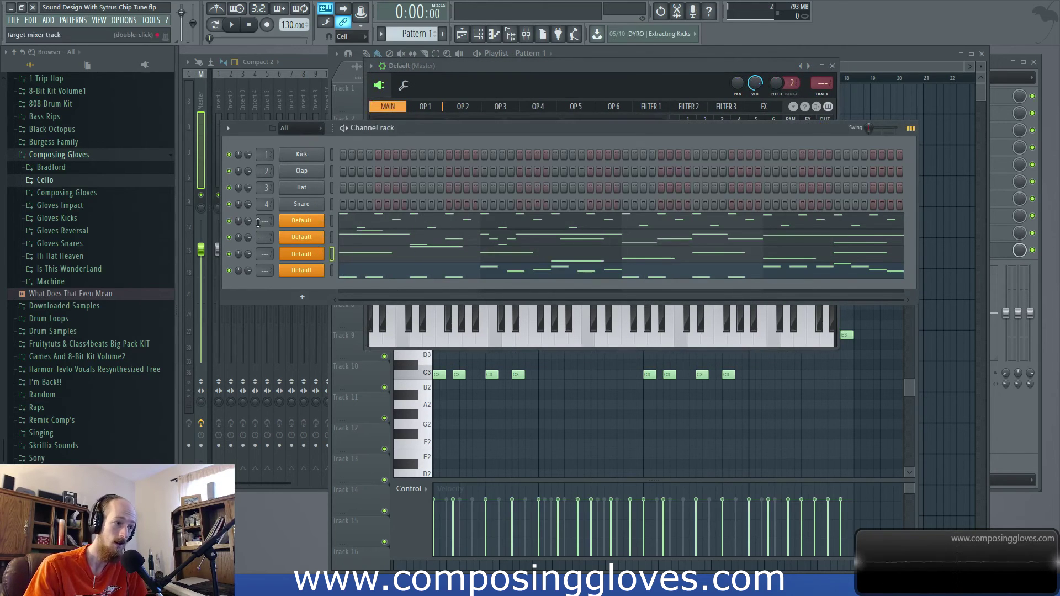
Step: Open the Sytrus of the second, third and fourth Default channels, and move the fourth one's window clear of the channel names
left_click(300, 238)
left_click(301, 252)
left_click(301, 270)
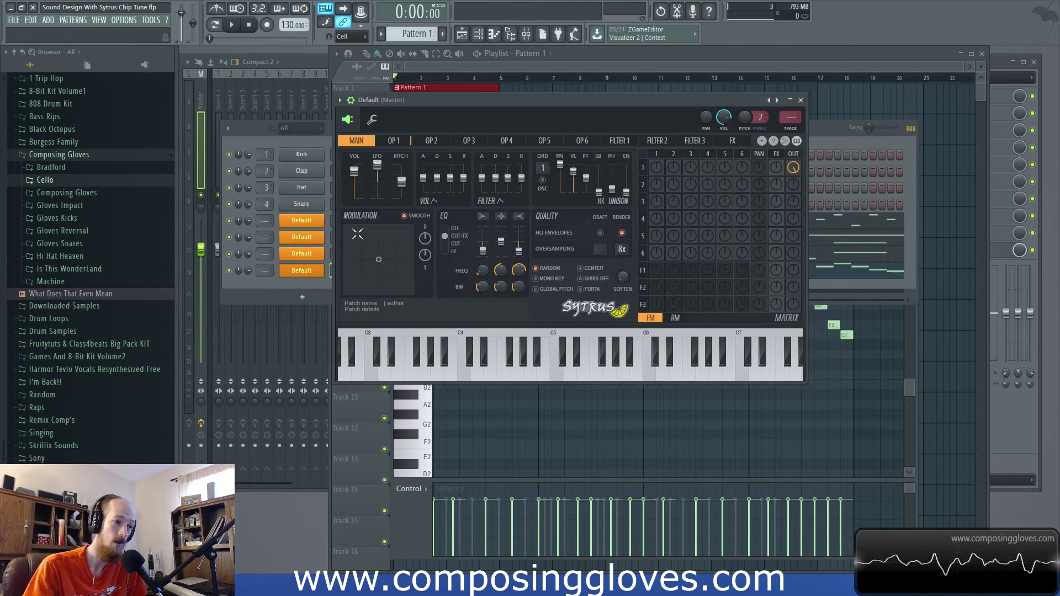
left_click_drag(494, 132, 541, 131)
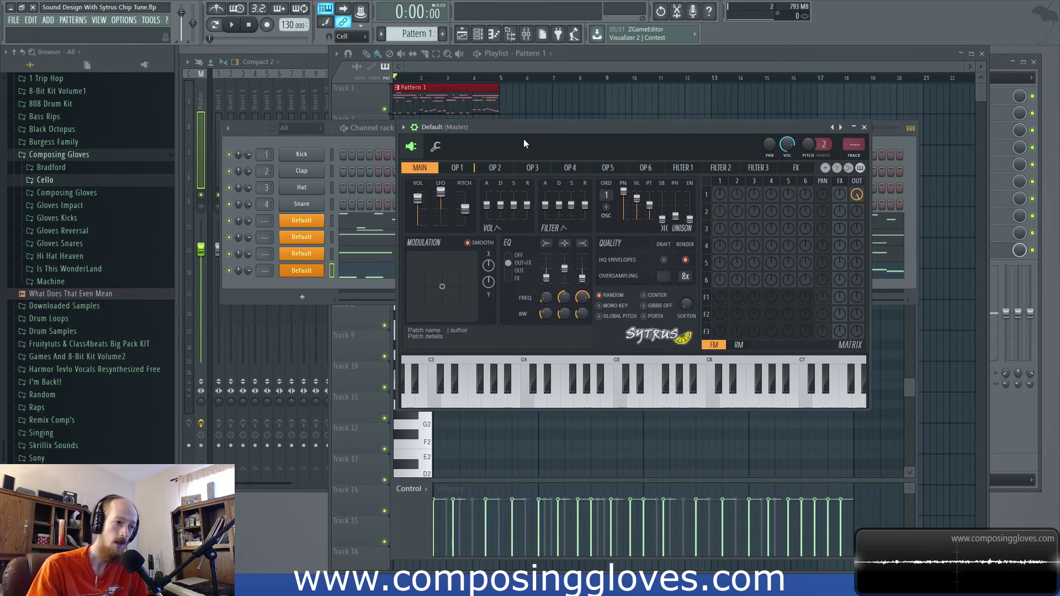
Step: Bring the mixer to the front, look at the effect plugins available for the Master track's Slot 1, and dismiss the list without choosing
left_click(481, 57)
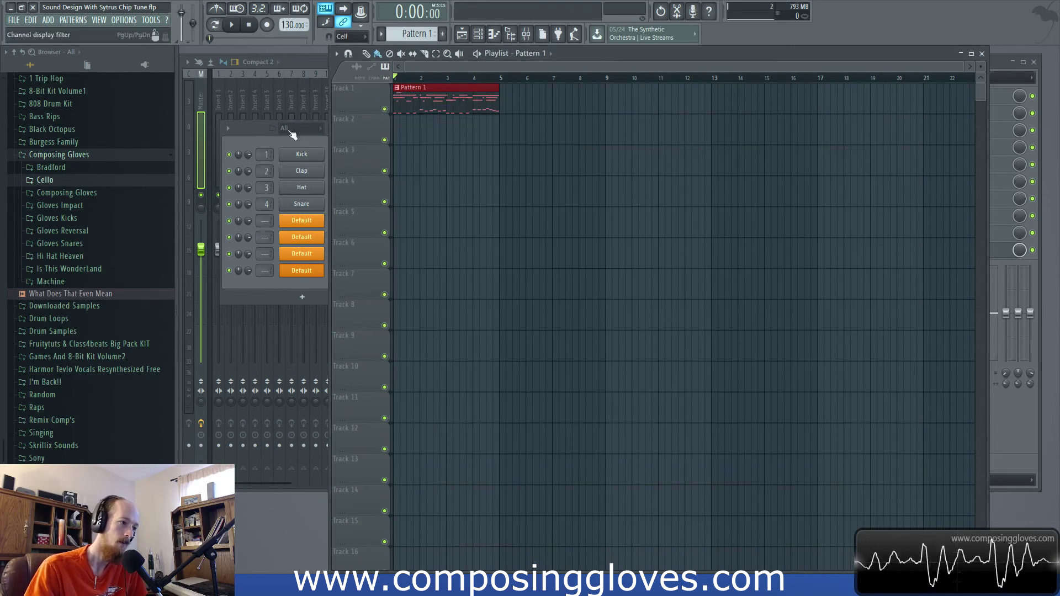
left_click(263, 144)
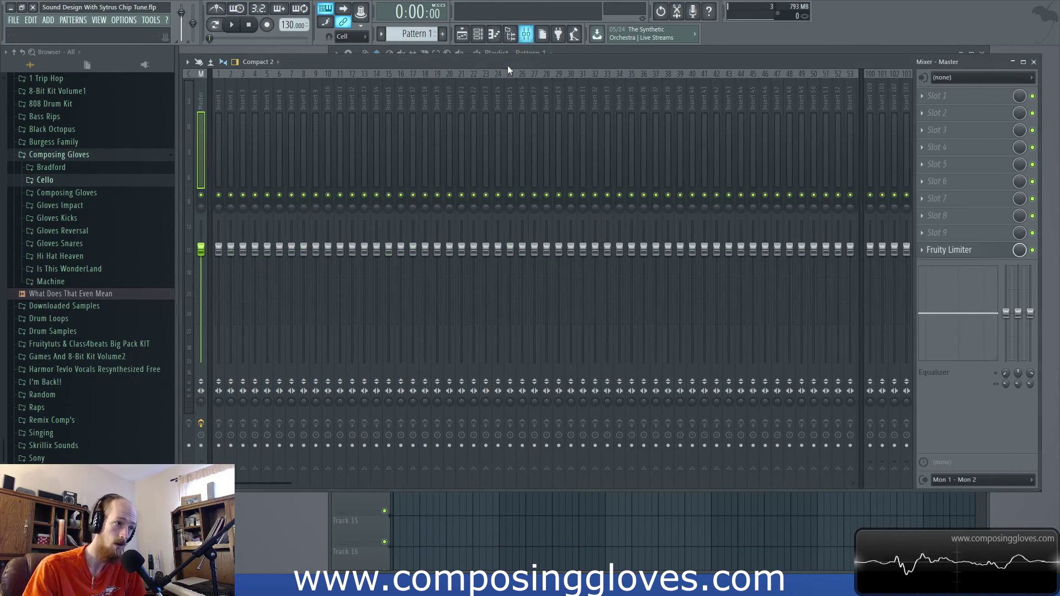
left_click(526, 34)
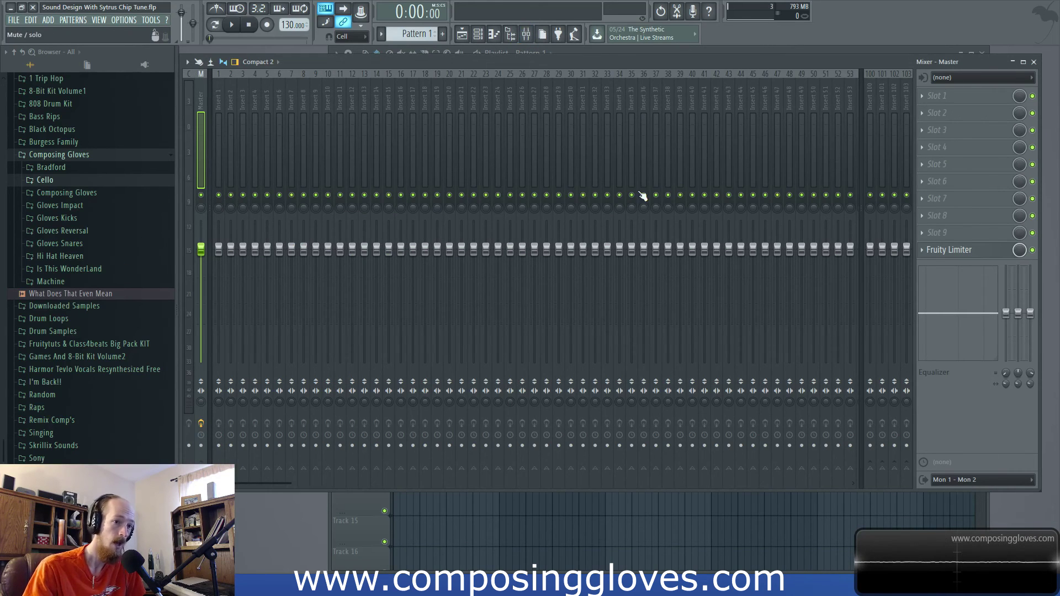
left_click(924, 100)
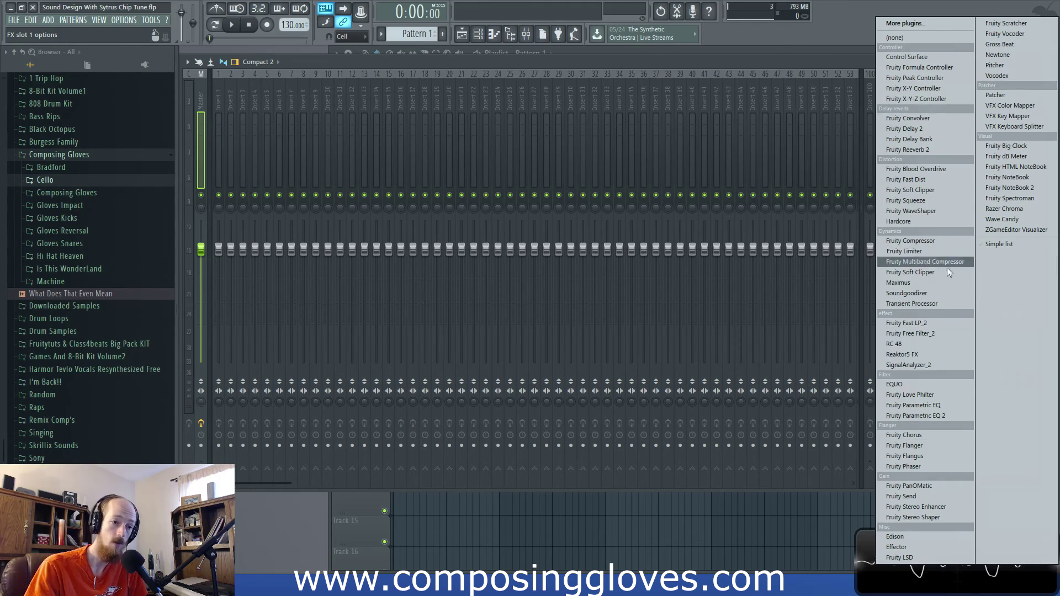
left_click(369, 84)
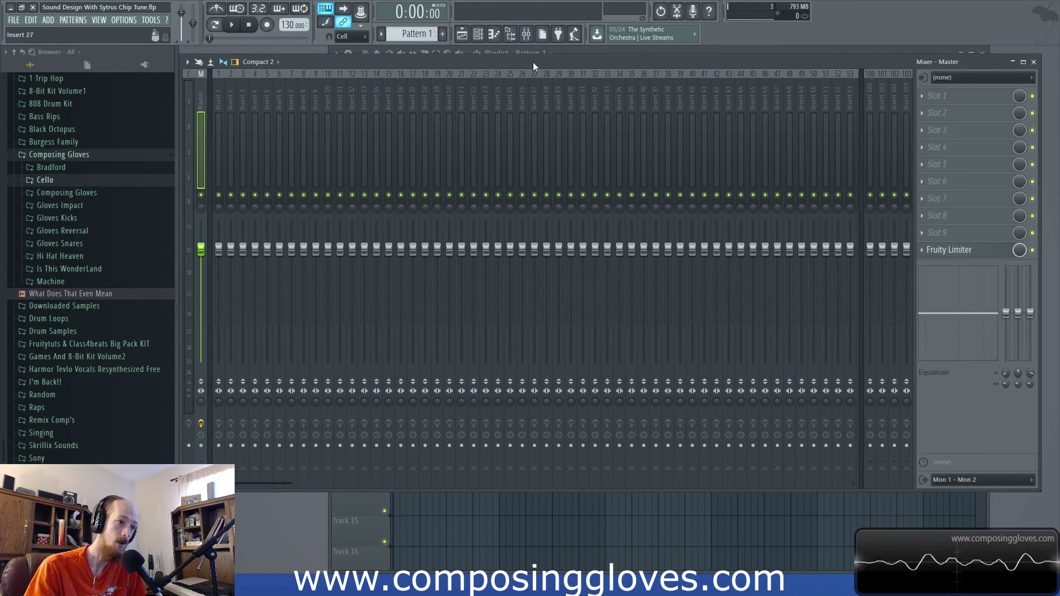
Step: Move the mixer window down below the Default channel names and bring the playlist to the front
left_click_drag(534, 67, 582, 276)
left_click(539, 80)
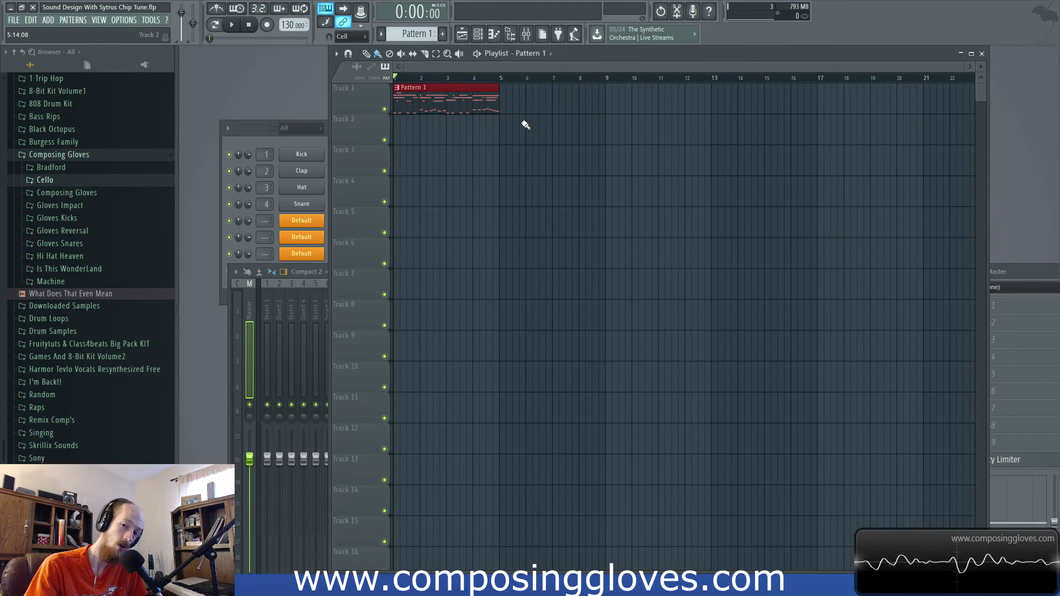